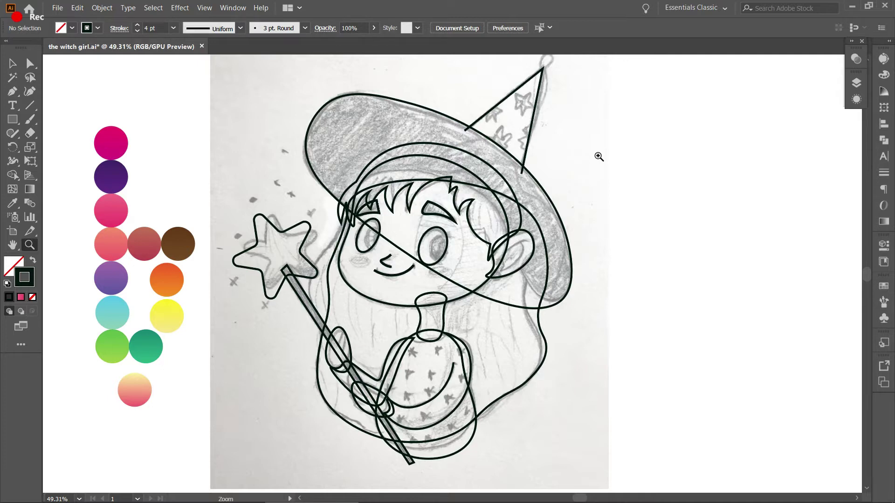
# - Pan the witch drawing slightly right and switch to the Selection tool (V)
pyautogui.moveTo(597, 155); pyautogui.dragTo(614, 155)
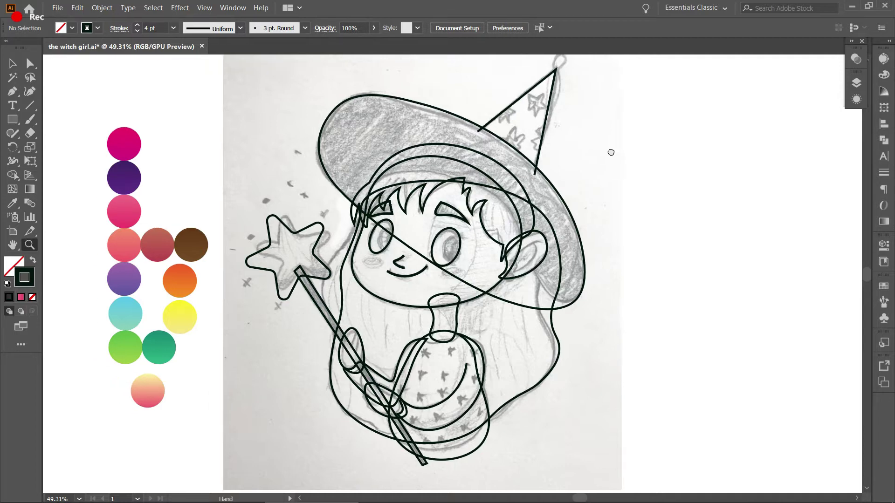
pyautogui.press('v')
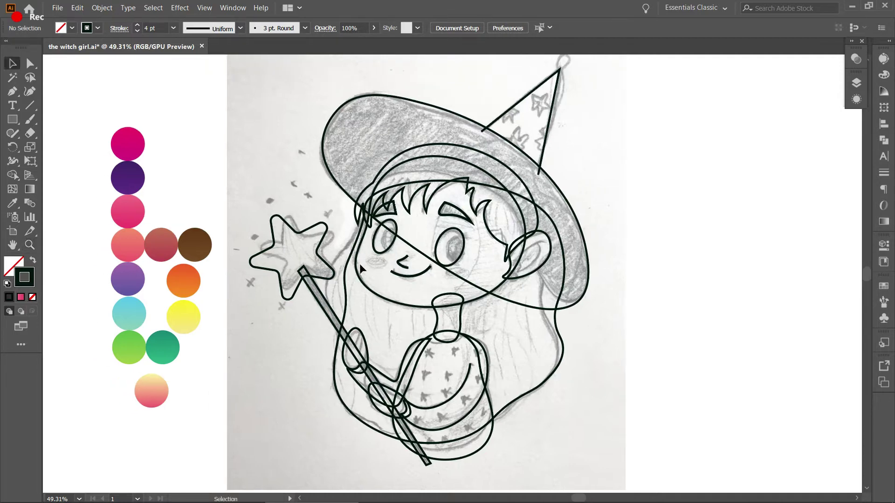
# - Select the witch's face outline path
pyautogui.click(361, 262)
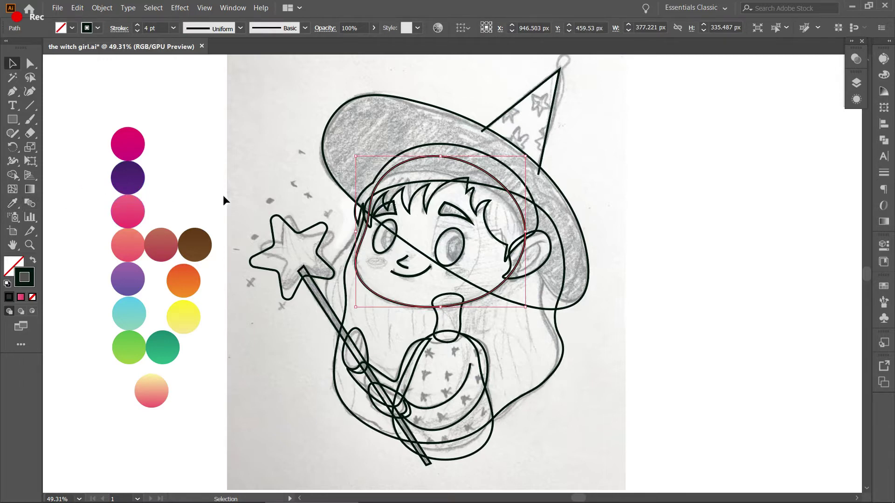
pyautogui.hscroll(2, 229, 201)
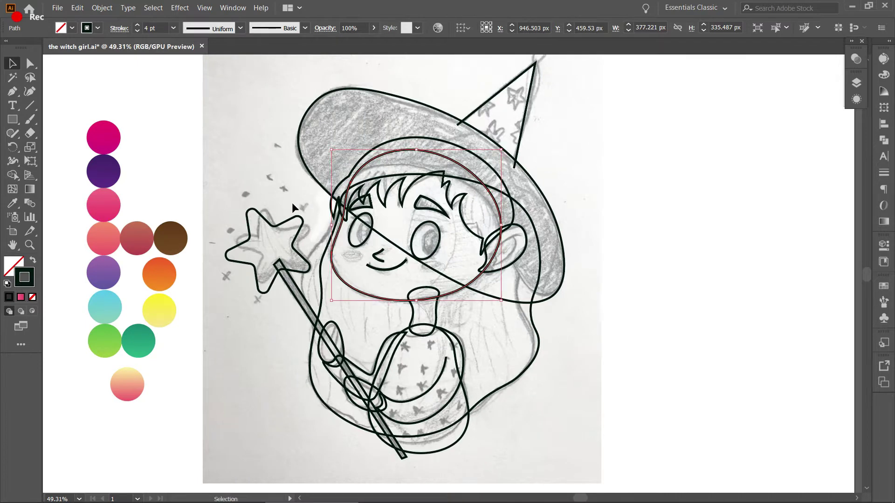
pyautogui.press('i')
pyautogui.press('v')
pyautogui.click(191, 185)
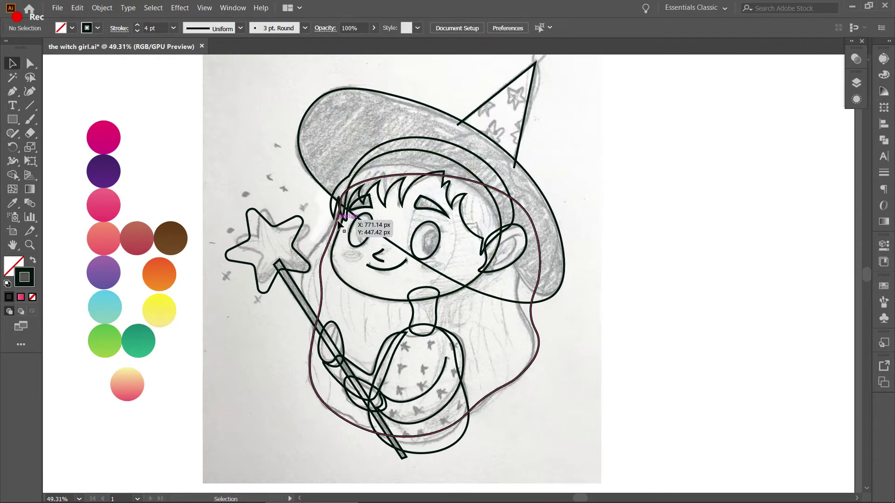
pyautogui.click(337, 234)
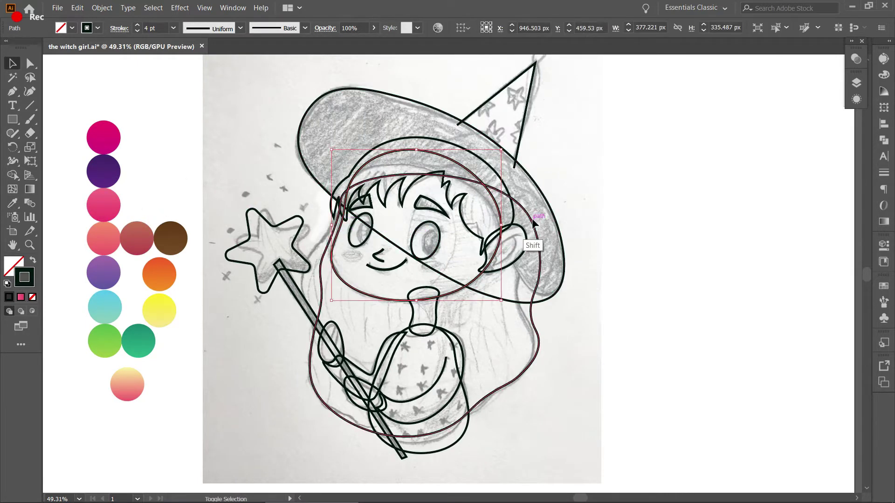
# - Add the ears, neck and both hands, then eyedrop the pink skin gradient fill onto them
pyautogui.keyDown('shift'); pyautogui.click(524, 249); pyautogui.keyUp('shift')
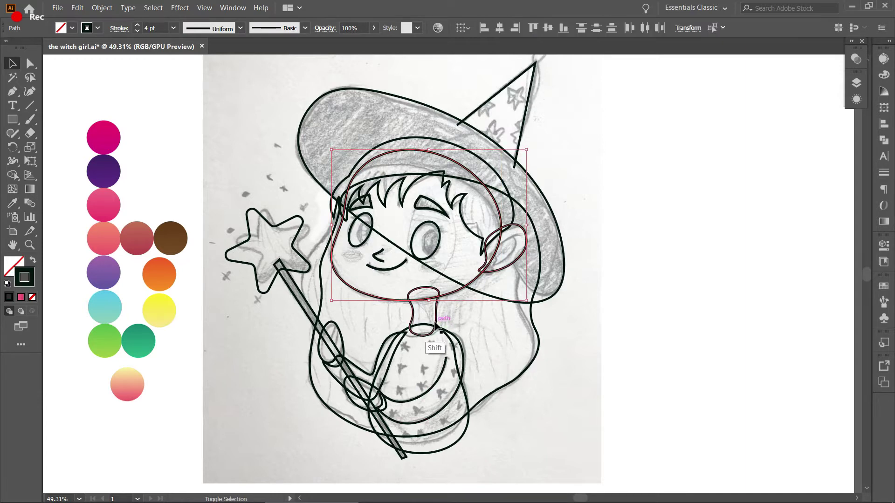
pyautogui.click(436, 314)
pyautogui.keyDown('shift'); pyautogui.click(486, 267); pyautogui.keyUp('shift')
pyautogui.keyDown('shift'); pyautogui.click(524, 257); pyautogui.keyUp('shift')
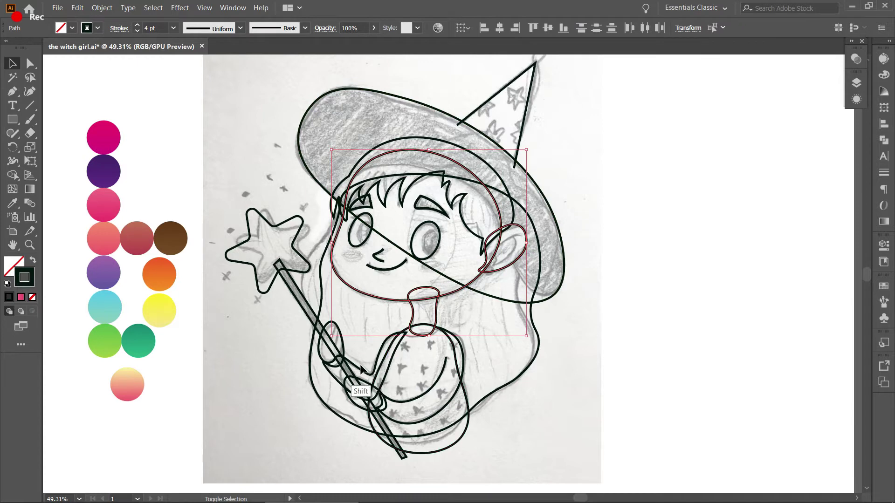
pyautogui.keyDown('shift'); pyautogui.click(340, 364); pyautogui.keyUp('shift')
pyautogui.keyDown('shift'); pyautogui.click(364, 398); pyautogui.keyUp('shift')
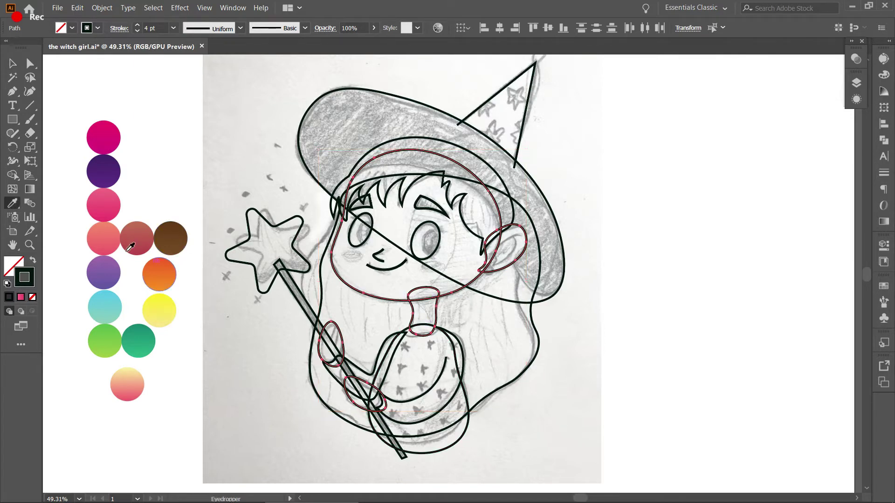
pyautogui.click(110, 239)
pyautogui.click(201, 162)
pyautogui.press('a')
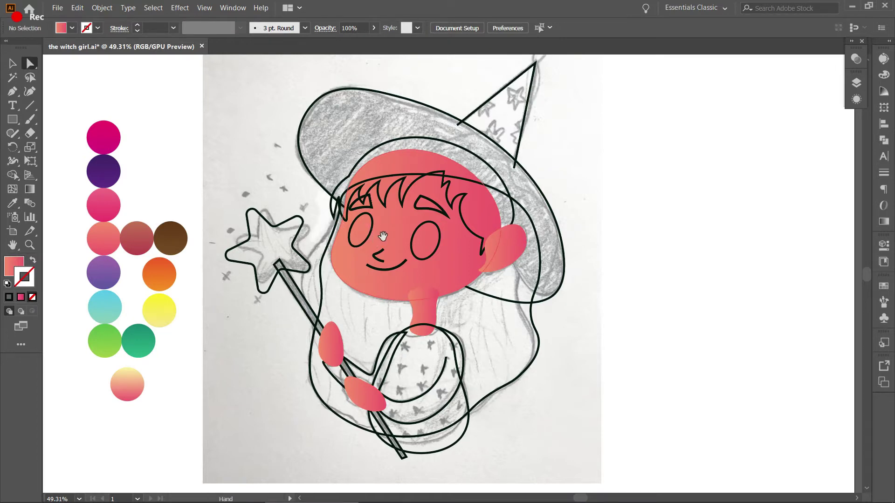
pyautogui.hscroll(-1, 552, 182)
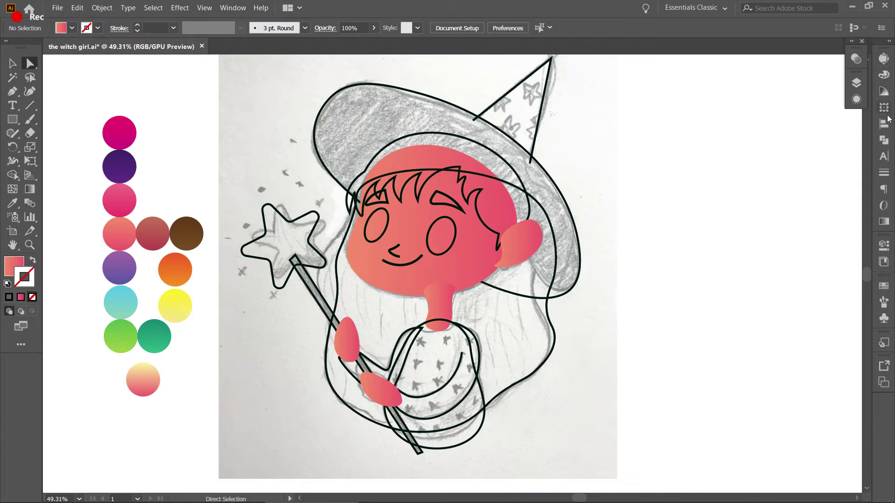
# - Target all Layer 2 artwork and set its Transparency blend mode to Multiply
pyautogui.click(856, 84)
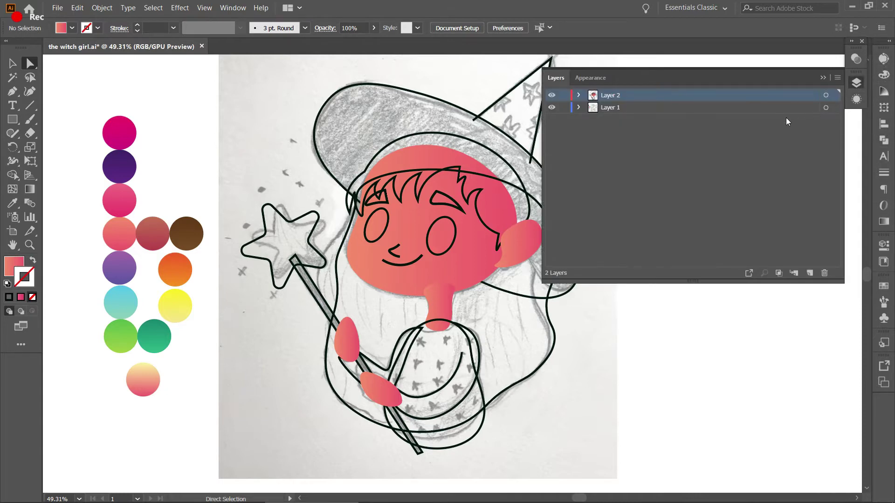
pyautogui.click(826, 96)
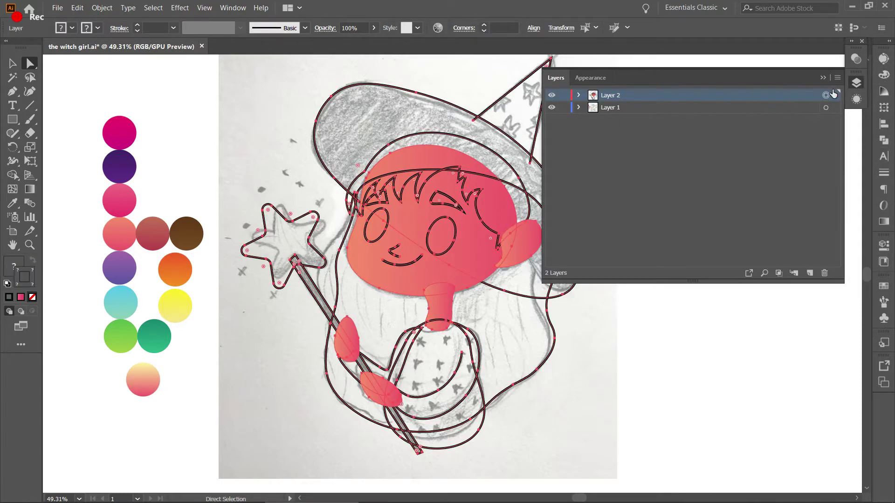
pyautogui.click(857, 59)
pyautogui.click(740, 69)
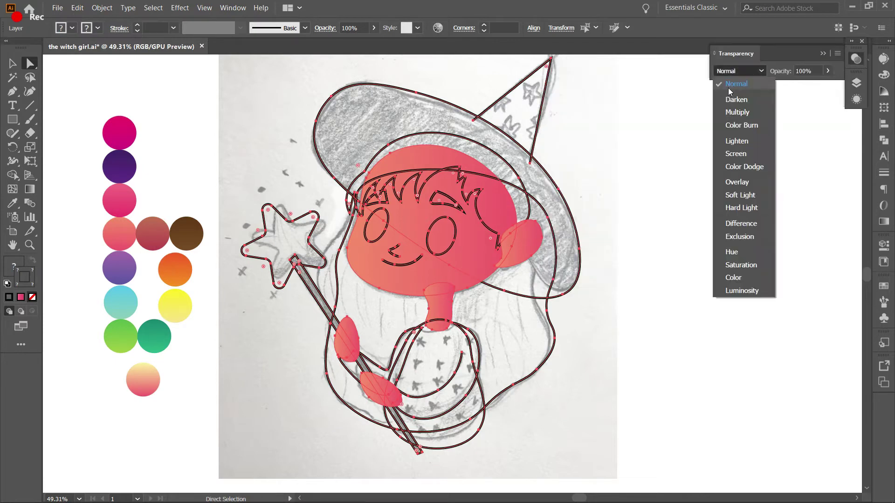
pyautogui.click(730, 113)
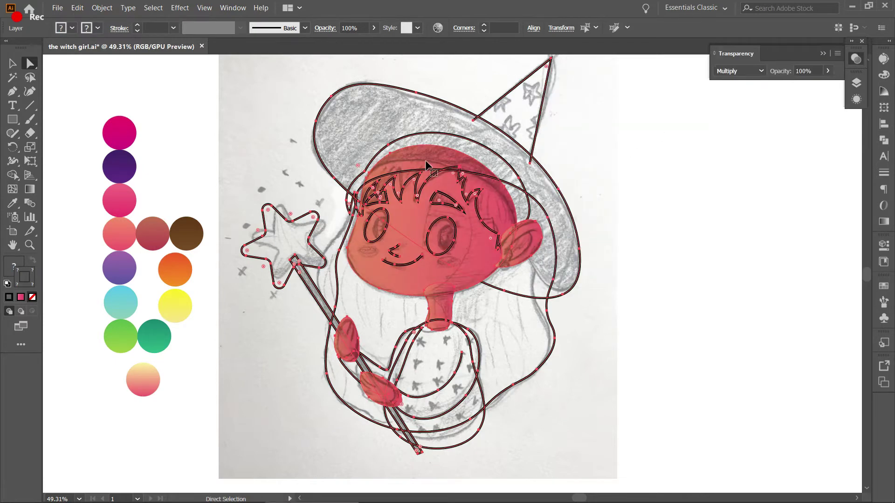
pyautogui.click(594, 143)
# - Zoom in on the face and fill both eyes white
pyautogui.press('z')
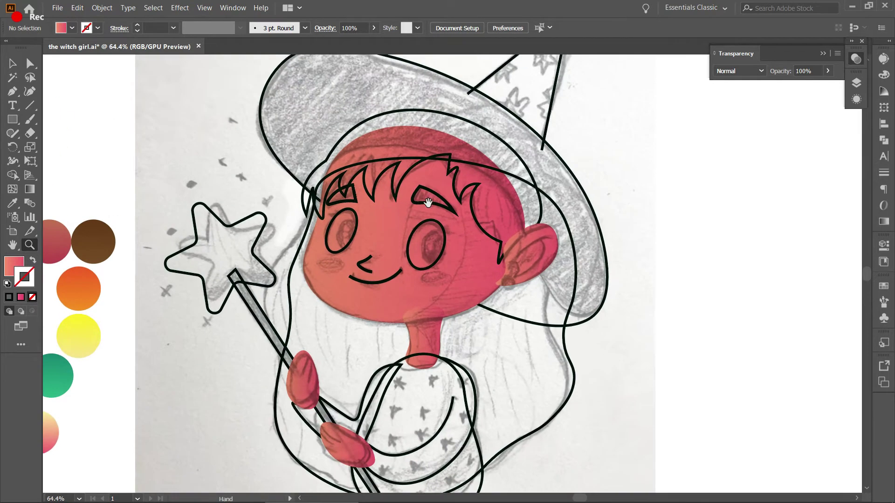
pyautogui.moveTo(438, 232)
pyautogui.mouseDown()
pyautogui.moveTo(446, 186)
pyautogui.moveTo(434, 188)
pyautogui.mouseUp()
pyautogui.press('v')
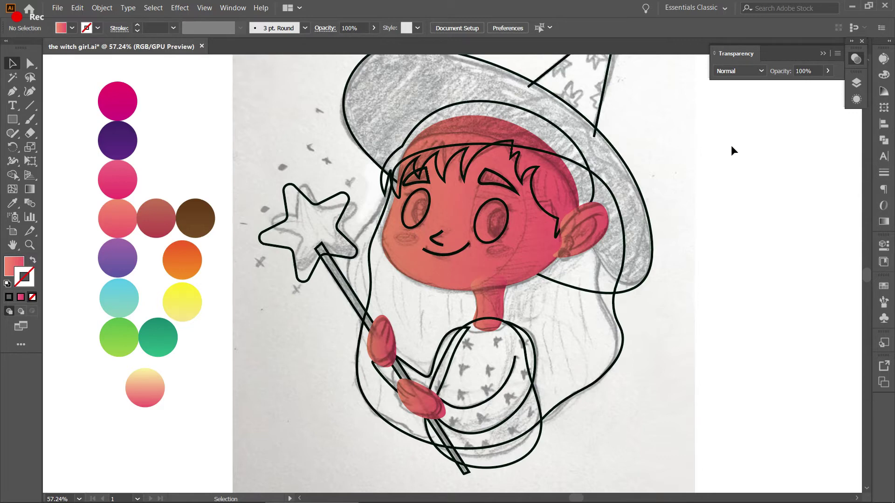
pyautogui.moveTo(730, 146); pyautogui.dragTo(690, 184)
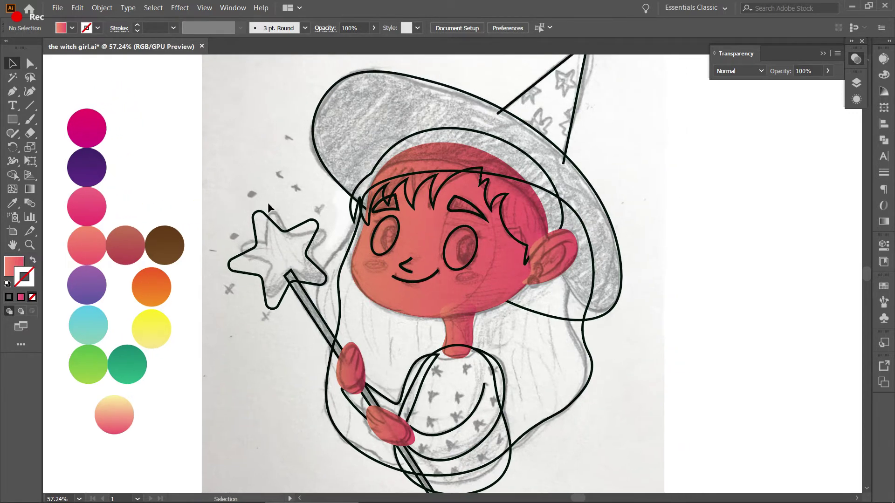
pyautogui.press('a')
pyautogui.click(397, 236)
pyautogui.keyDown('shift'); pyautogui.click(466, 242); pyautogui.keyUp('shift')
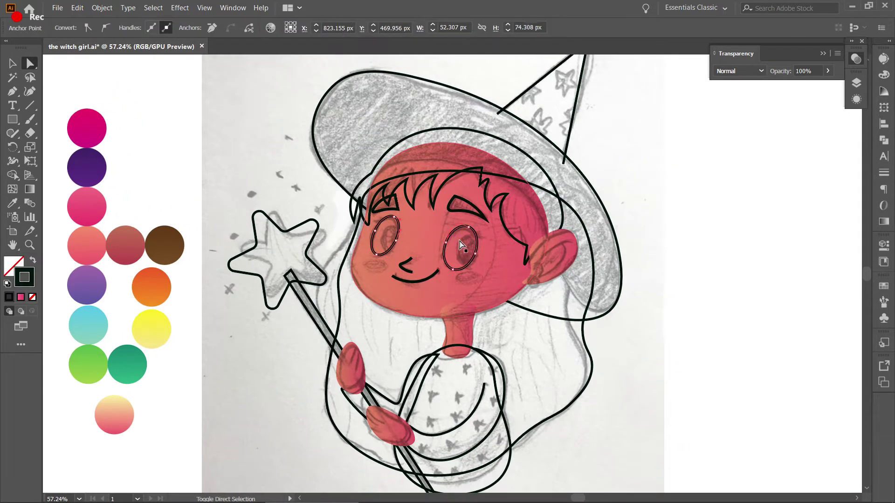
pyautogui.press('i')
pyautogui.click(751, 137)
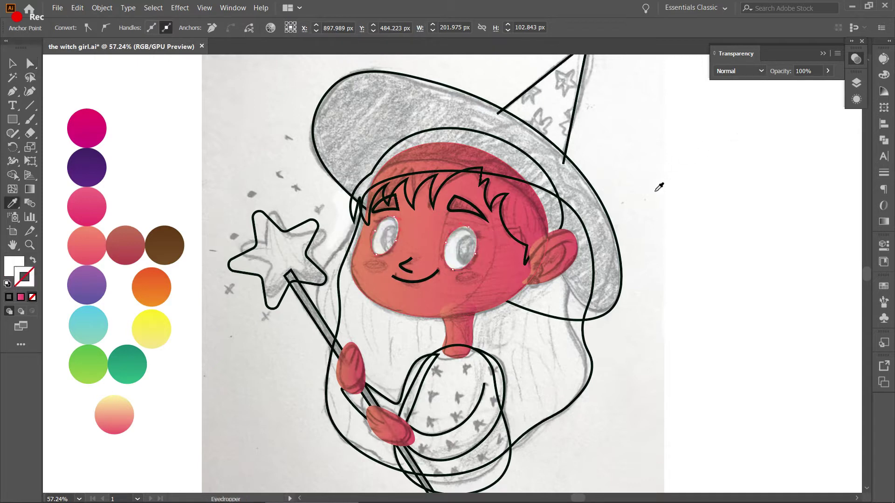
pyautogui.press('v')
# - Fill the dress and body shapes with the light-blue gradient
pyautogui.press('a')
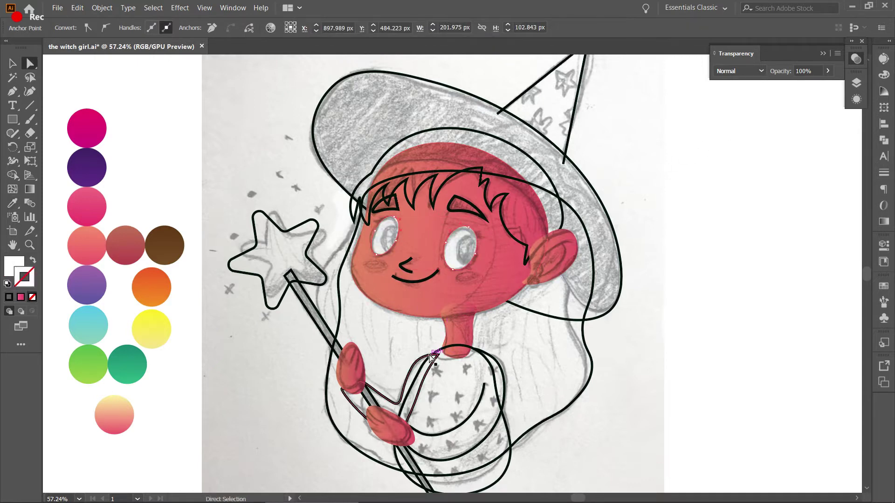
pyautogui.click(431, 364)
pyautogui.click(427, 365)
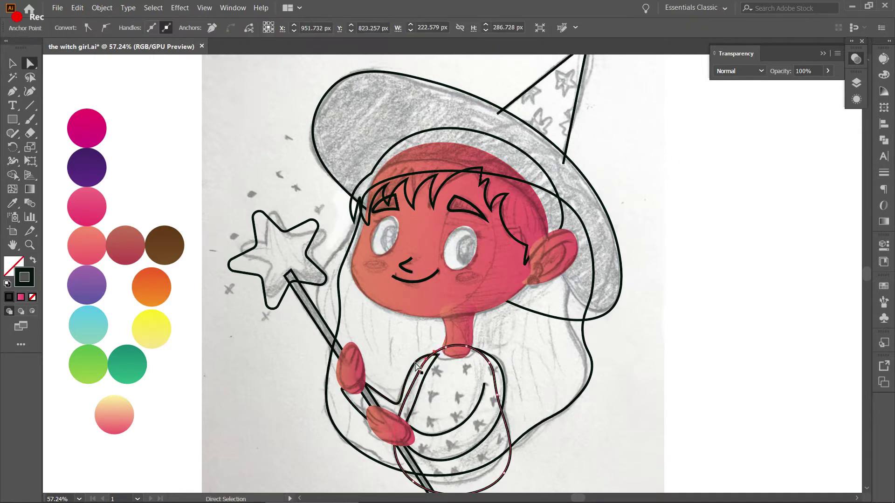
pyautogui.keyDown('shift'); pyautogui.click(470, 415); pyautogui.keyUp('shift')
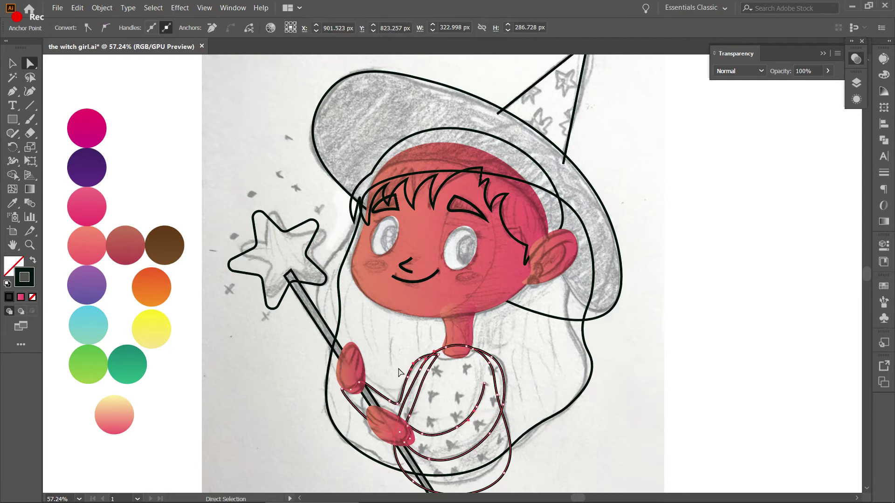
pyautogui.press('i')
pyautogui.click(110, 328)
# - Fill the wand stick with dark purple
pyautogui.press('v')
pyautogui.moveTo(276, 367); pyautogui.dragTo(243, 318)
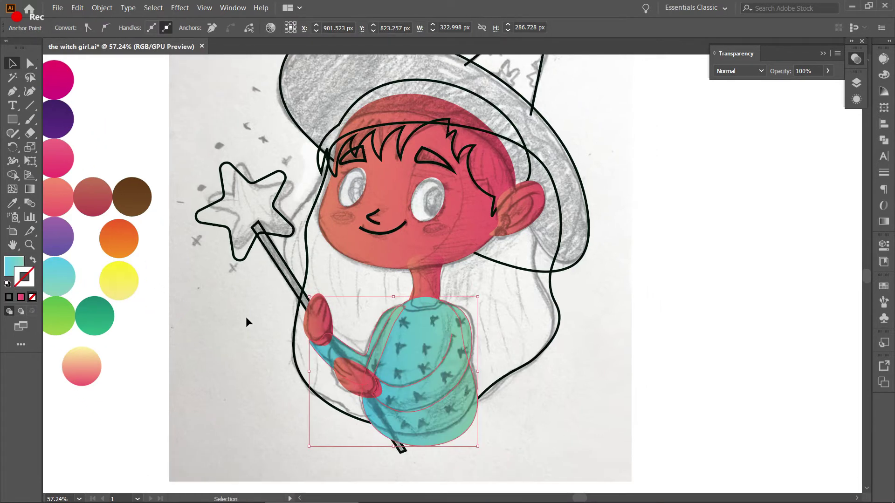
pyautogui.click(236, 258)
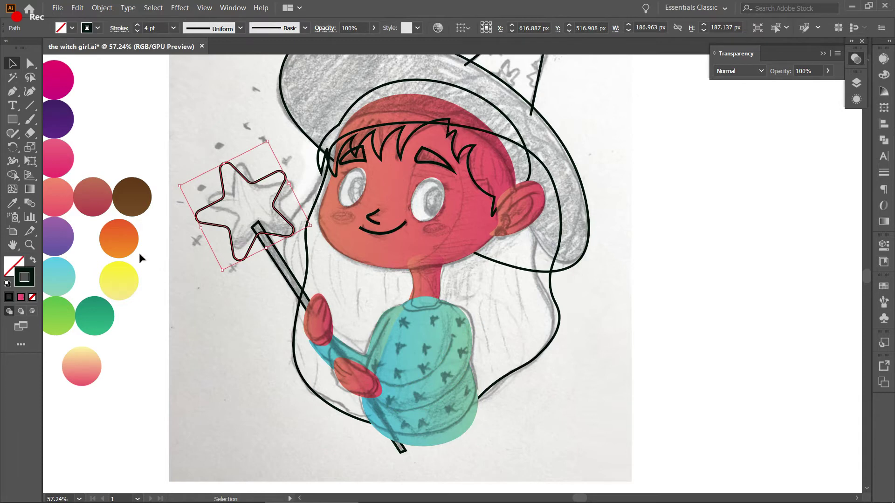
pyautogui.click(121, 279)
pyautogui.press('a')
pyautogui.click(278, 267)
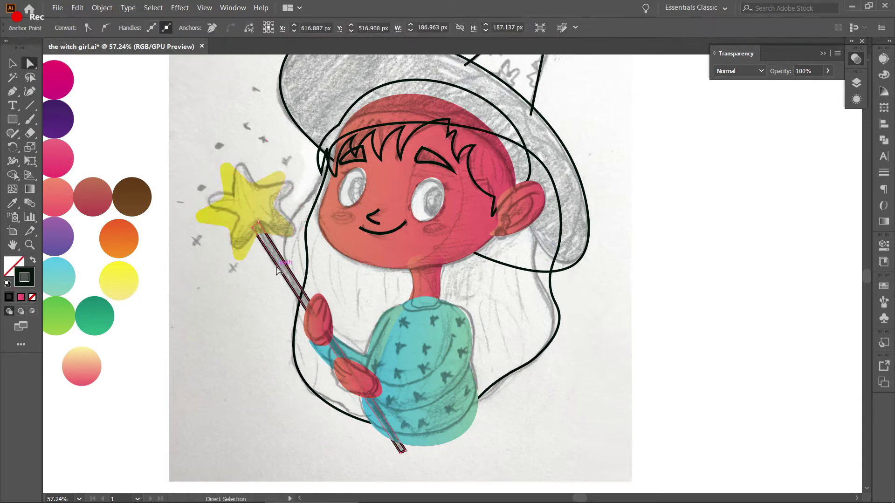
pyautogui.moveTo(277, 267); pyautogui.dragTo(322, 292)
pyautogui.press('i')
pyautogui.click(98, 144)
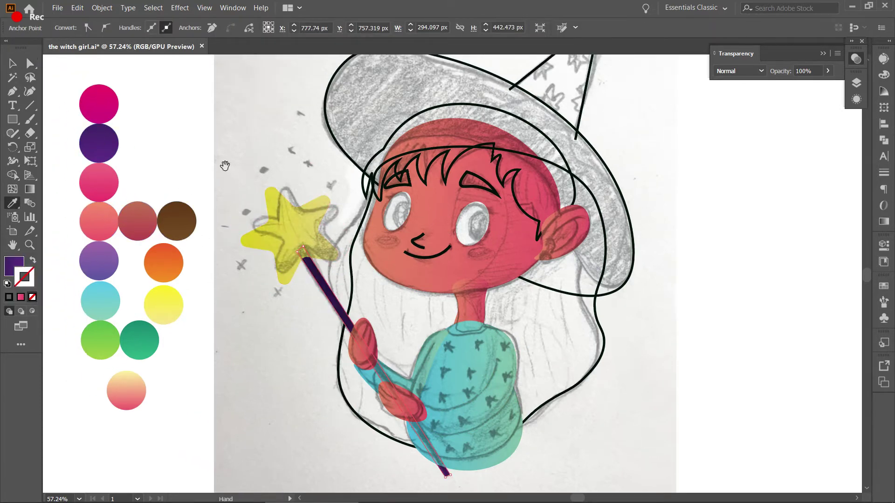
# - Fill the hat brim and tip with dark purple
pyautogui.moveTo(243, 162); pyautogui.dragTo(226, 186)
pyautogui.press('a')
pyautogui.click(434, 110)
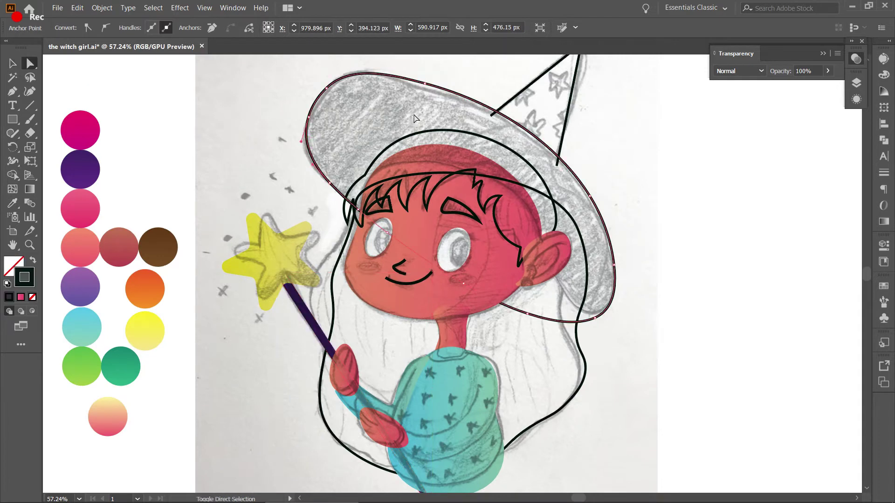
pyautogui.keyDown('shift'); pyautogui.click(526, 88); pyautogui.keyUp('shift')
pyautogui.press('i')
pyautogui.click(98, 162)
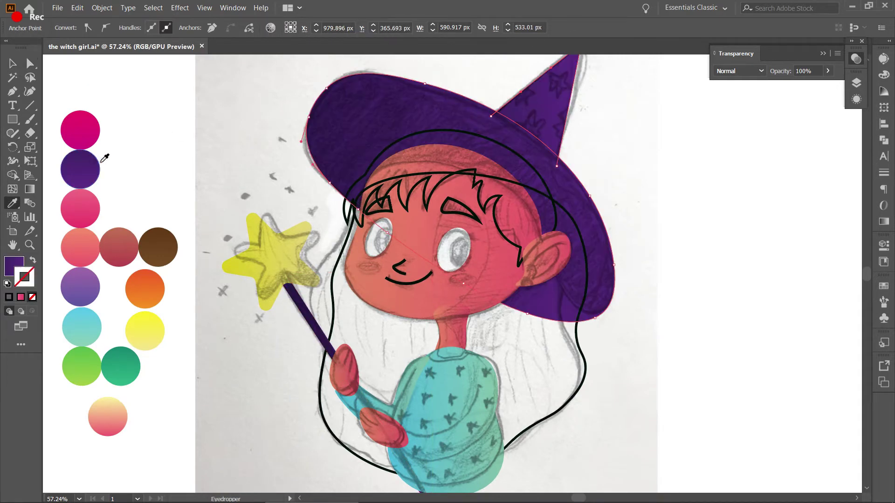
pyautogui.moveTo(721, 81); pyautogui.dragTo(645, 140)
pyautogui.press('a')
# - Drag the hat tip's anchors and handles so its right edge follows the pencil sketch
pyautogui.click(650, 138)
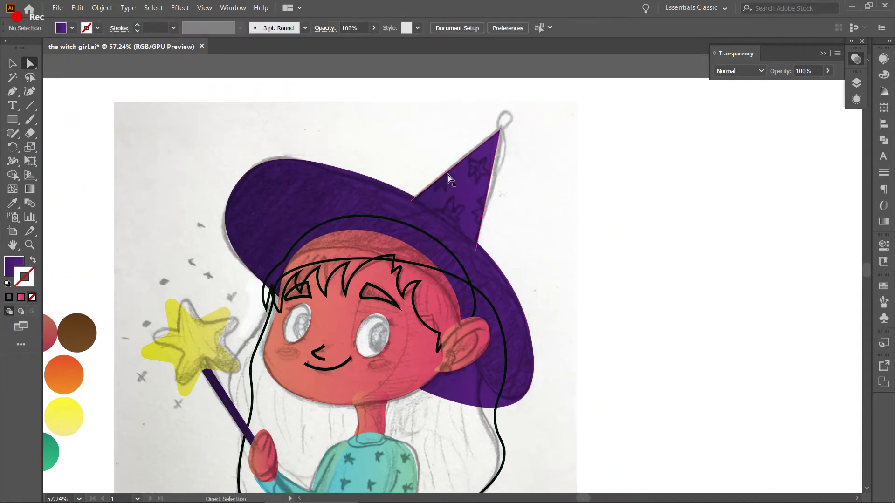
pyautogui.click(448, 174)
pyautogui.moveTo(403, 199); pyautogui.dragTo(371, 193)
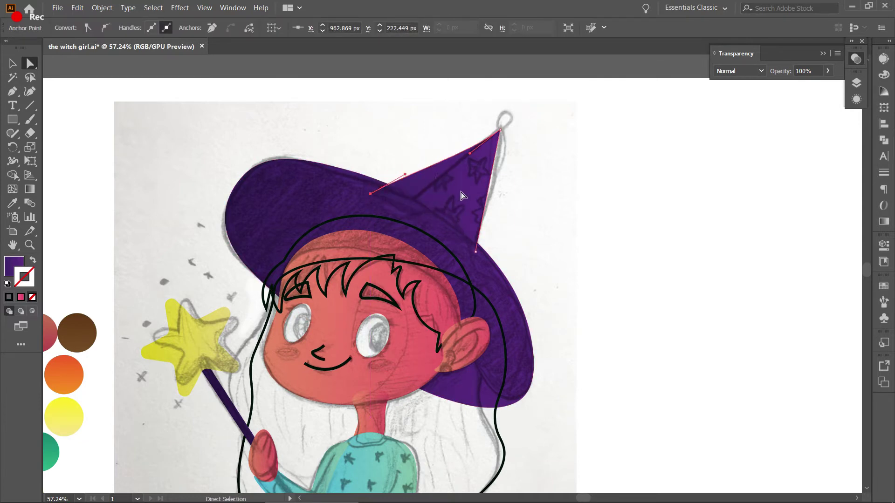
pyautogui.moveTo(476, 250); pyautogui.dragTo(489, 267)
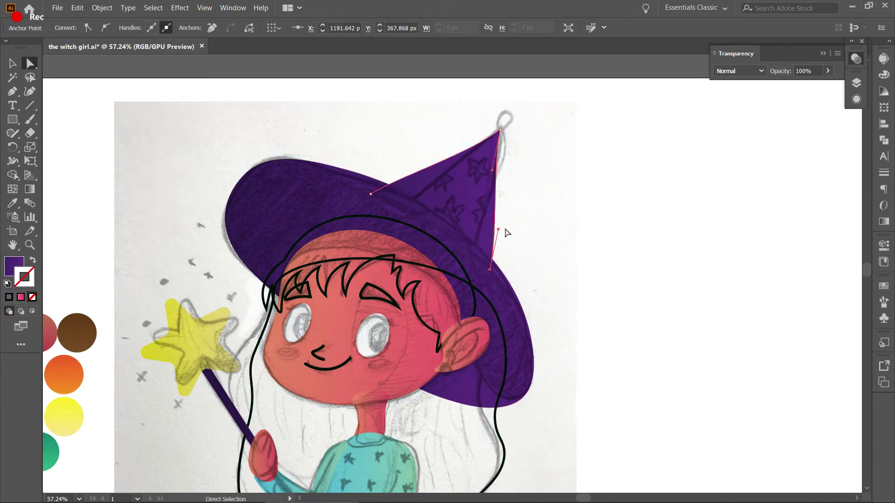
pyautogui.moveTo(489, 160)
pyautogui.mouseDown()
pyautogui.moveTo(486, 148)
pyautogui.moveTo(474, 159)
pyautogui.mouseUp()
pyautogui.click(598, 162)
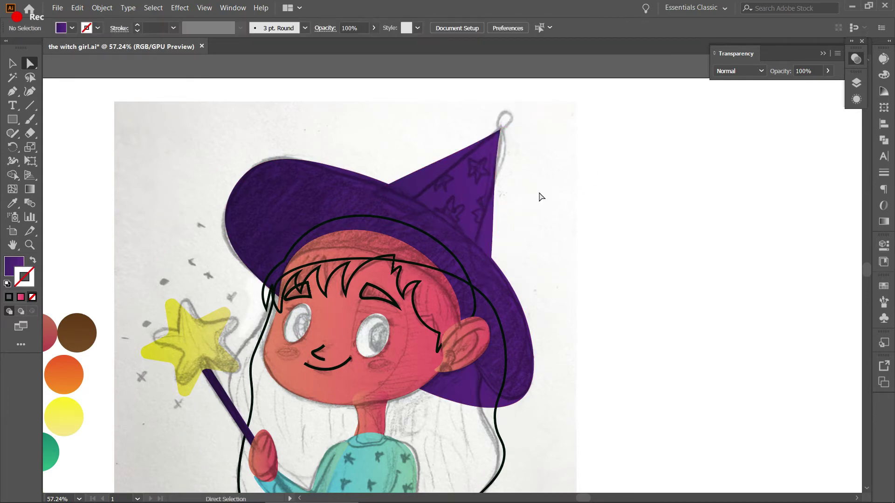
pyautogui.click(499, 148)
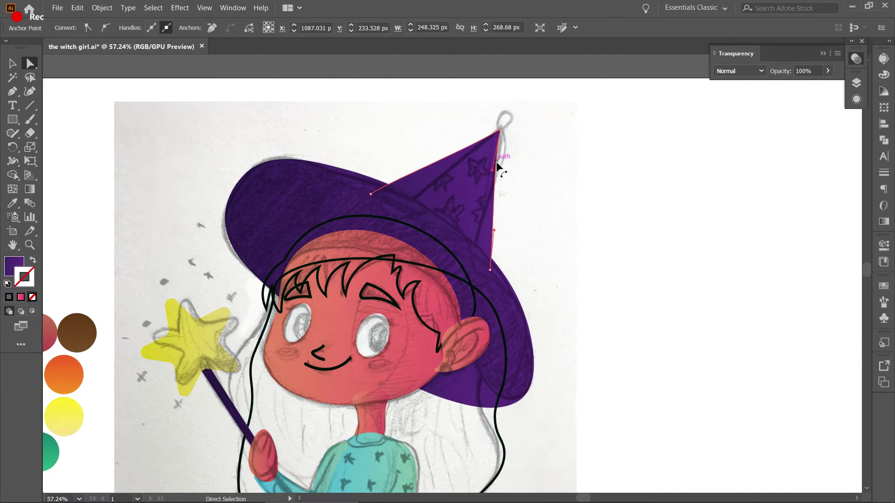
# - Fill the hair path with the reddish-brown swatch
pyautogui.click(583, 168)
pyautogui.press('v')
pyautogui.scroll(-1, 550, 194)
pyautogui.moveTo(550, 180); pyautogui.dragTo(606, 168)
pyautogui.press('a')
pyautogui.click(409, 225)
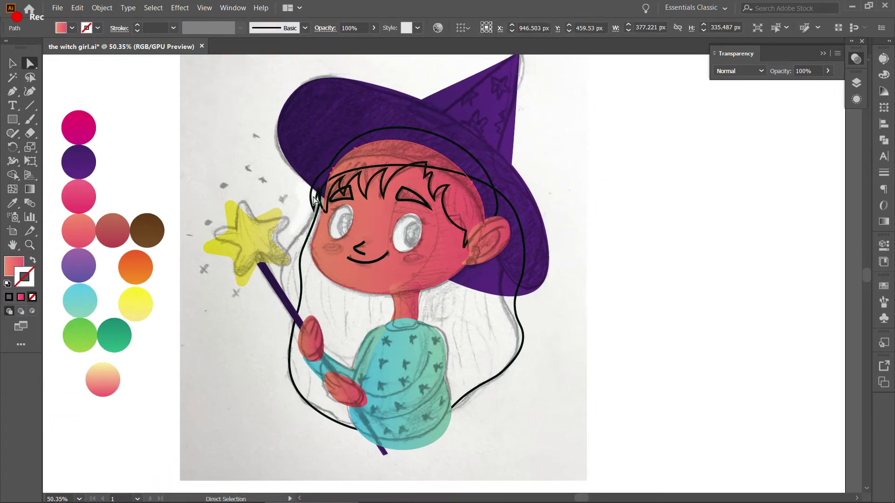
pyautogui.moveTo(320, 196); pyautogui.dragTo(313, 238)
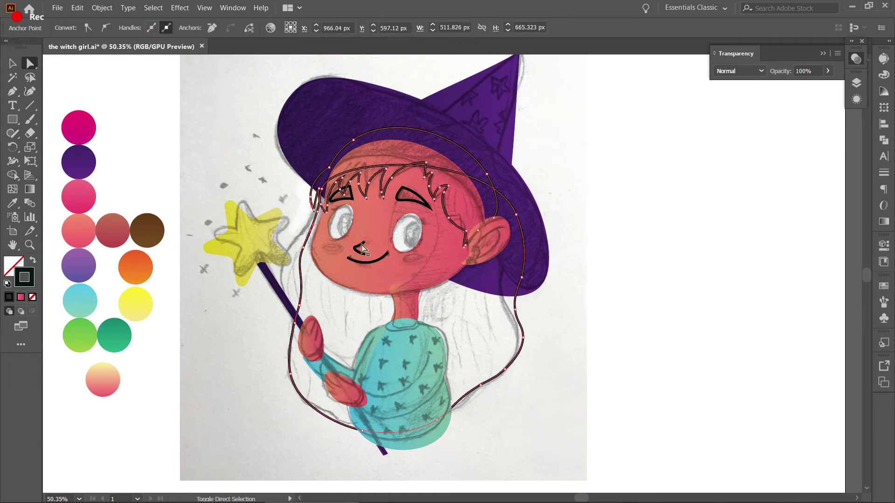
pyautogui.press('i')
pyautogui.click(125, 222)
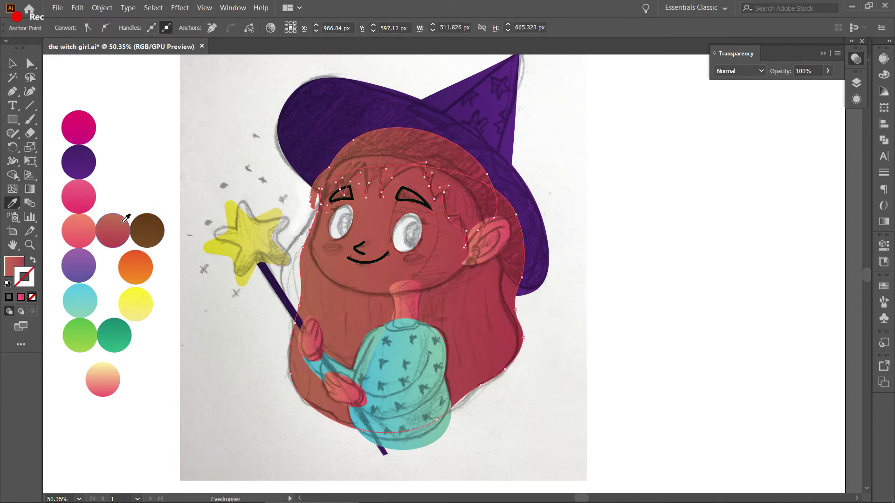
# - Try resizing the hair, undo it, and send the hair behind the hat
pyautogui.press('v')
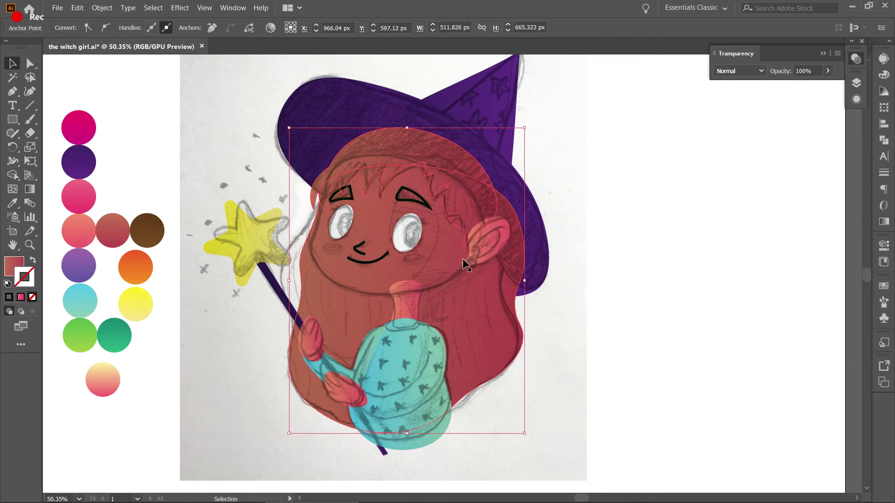
pyautogui.moveTo(460, 266); pyautogui.dragTo(522, 353)
pyautogui.hotkey('ctrl', 'z')
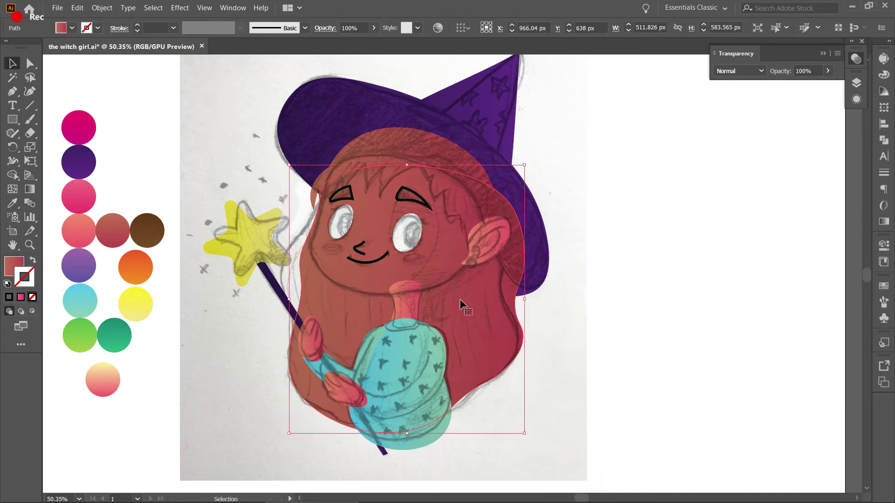
pyautogui.rightClick(449, 305)
pyautogui.moveTo(479, 253)
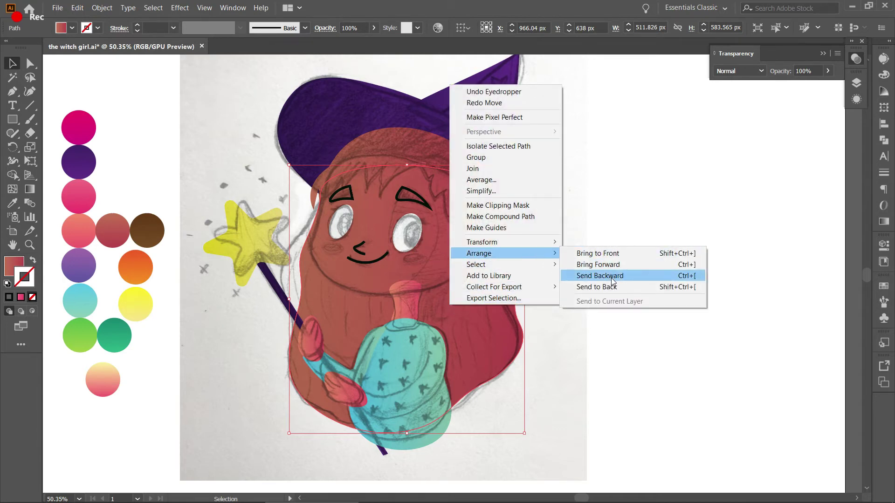
pyautogui.click(612, 281)
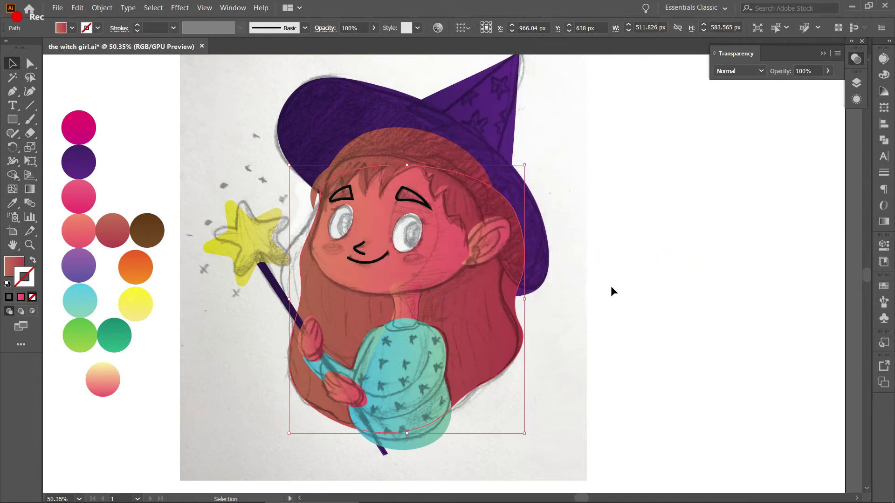
pyautogui.click(601, 294)
# - Move the neck right under the chin and send it behind the hair
pyautogui.click(395, 293)
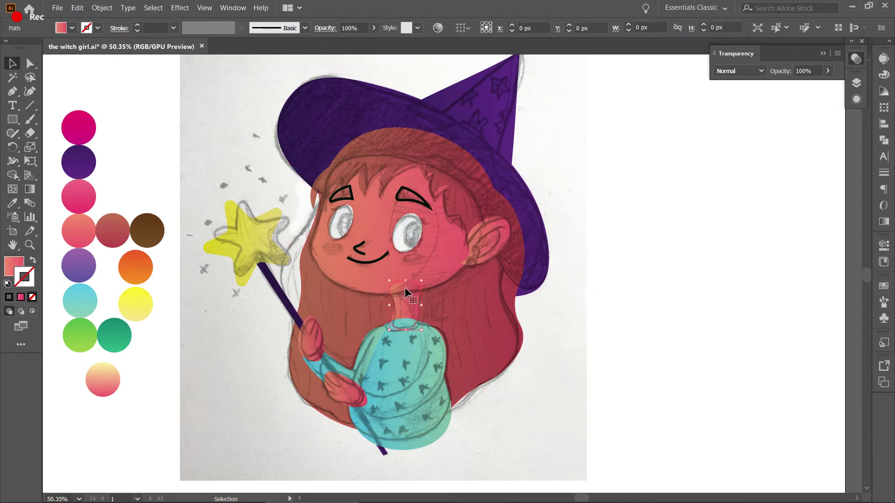
pyautogui.moveTo(389, 302); pyautogui.dragTo(398, 308)
pyautogui.rightClick(407, 303)
pyautogui.moveTo(438, 253)
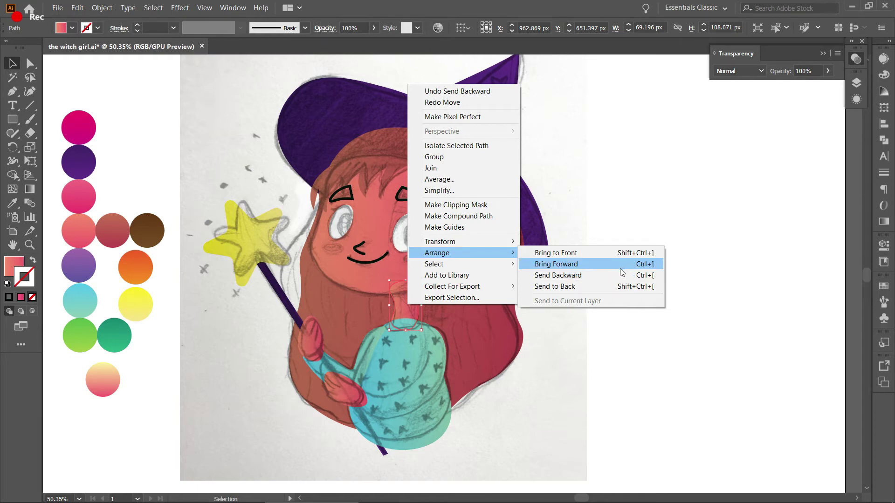
pyautogui.click(598, 263)
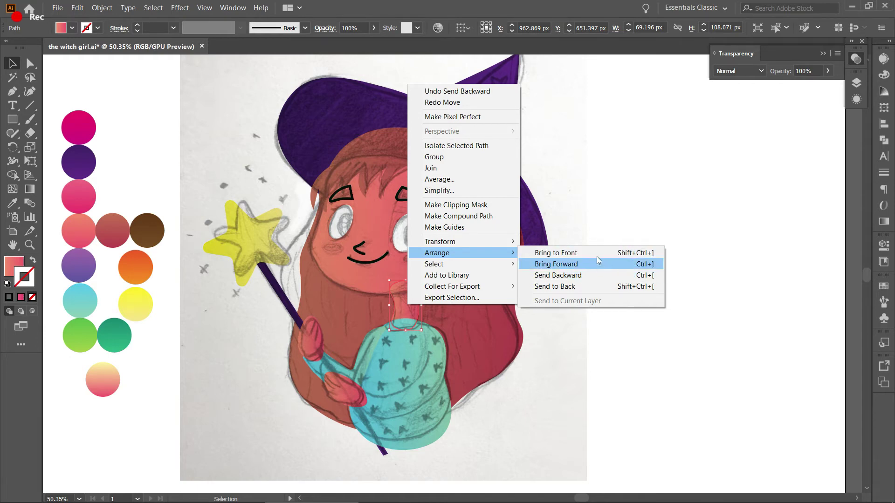
pyautogui.click(601, 220)
pyautogui.click(418, 276)
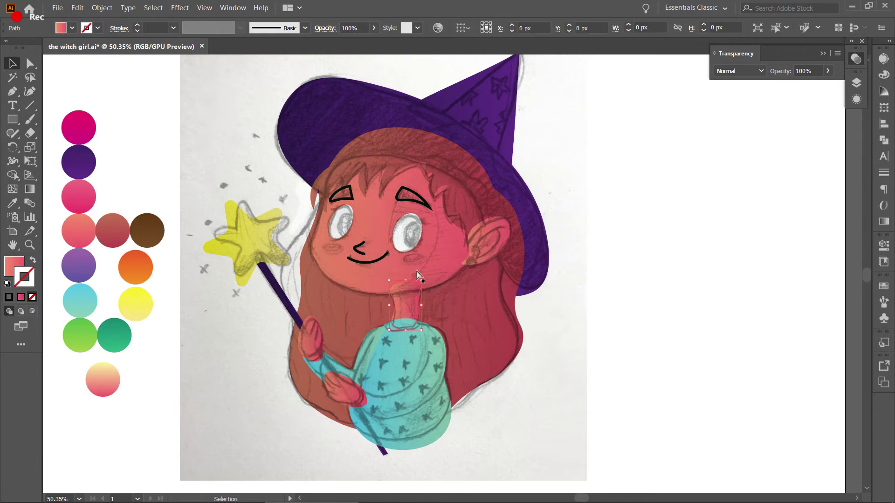
pyautogui.keyDown('ctrl'); pyautogui.click(418, 277); pyautogui.keyUp('ctrl')
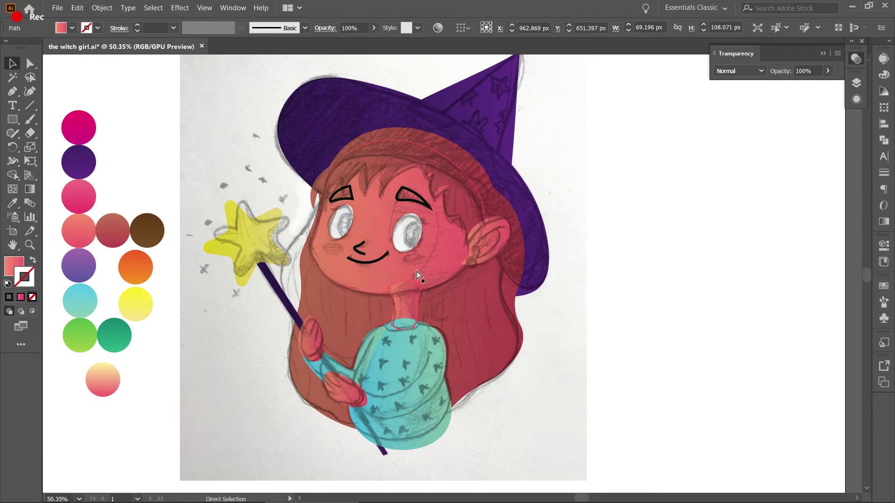
pyautogui.hotkey('ctrl', '[')
pyautogui.click(564, 158)
pyautogui.hscroll(2, 582, 201)
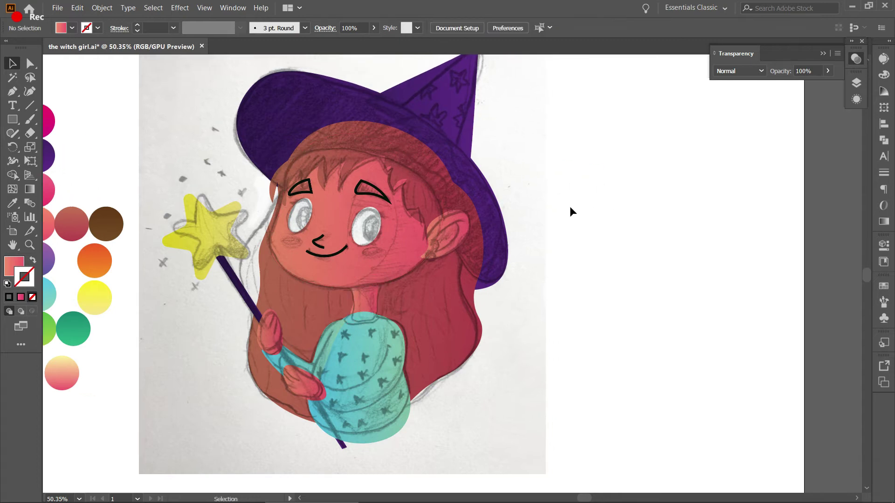
pyautogui.hscroll(-2, 308, 280)
pyautogui.scroll(-1, 308, 280)
# - Select the sweater together with the arm
pyautogui.moveTo(409, 300); pyautogui.dragTo(402, 311)
pyautogui.keyDown('shift'); pyautogui.click(374, 335); pyautogui.keyUp('shift')
pyautogui.click(431, 332)
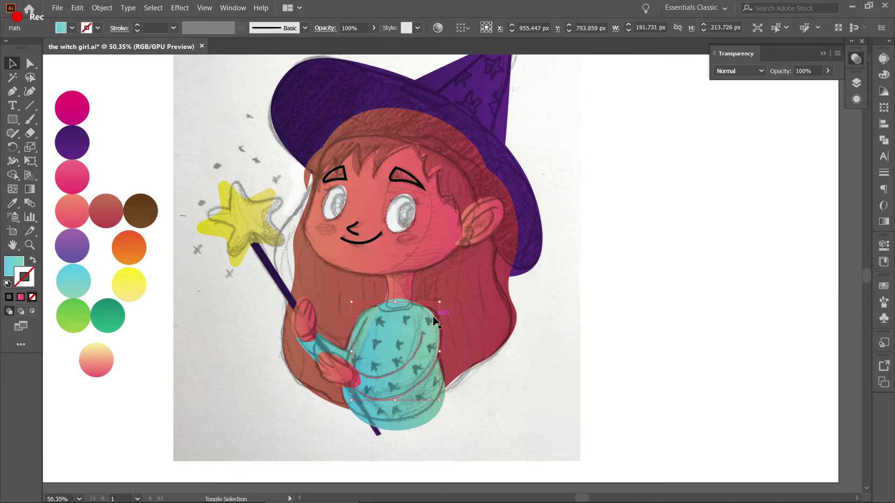
pyautogui.keyDown('shift'); pyautogui.click(424, 336); pyautogui.keyUp('shift')
pyautogui.keyDown('shift'); pyautogui.click(427, 377); pyautogui.keyUp('shift')
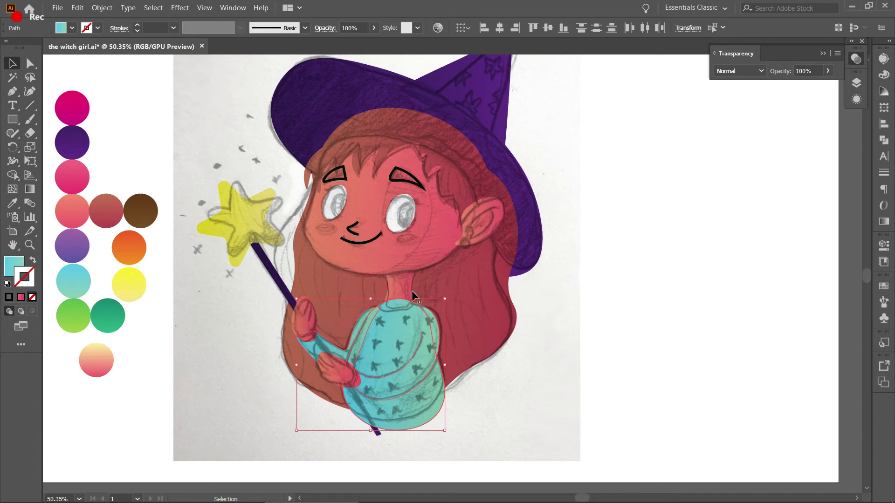
# - Restack with Ctrl+[ and Ctrl+] so the wand stick sits in front of the sweater
pyautogui.press('a')
pyautogui.hotkey('ctrl', '[')
pyautogui.hotkey('ctrl', '[')
pyautogui.hotkey('ctrl', ']')
pyautogui.hotkey('ctrl', ']')
pyautogui.click(344, 446)
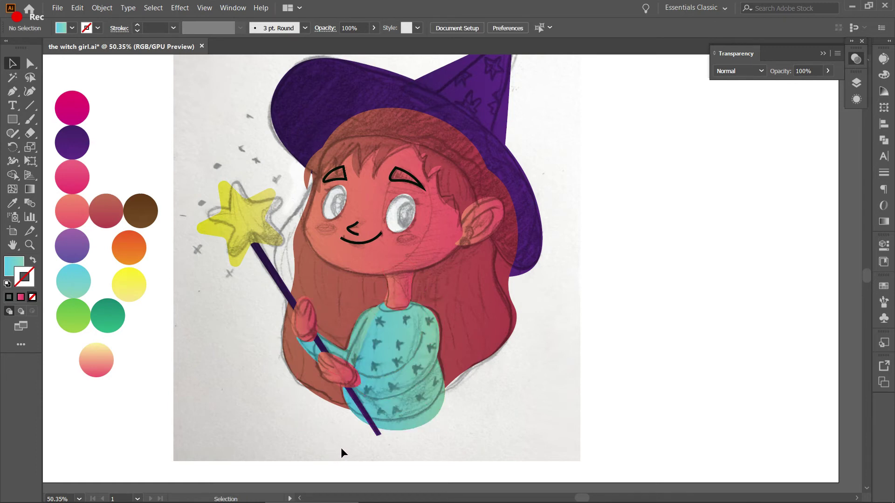
pyautogui.moveTo(386, 400); pyautogui.dragTo(335, 410)
pyautogui.moveTo(484, 419); pyautogui.dragTo(456, 229)
pyautogui.moveTo(506, 174)
pyautogui.mouseDown()
pyautogui.moveTo(523, 195)
pyautogui.moveTo(385, 213)
pyautogui.mouseUp()
# - Fill both eyebrows with the dark brown swatch
pyautogui.click(385, 213)
pyautogui.press('a')
pyautogui.click(353, 219)
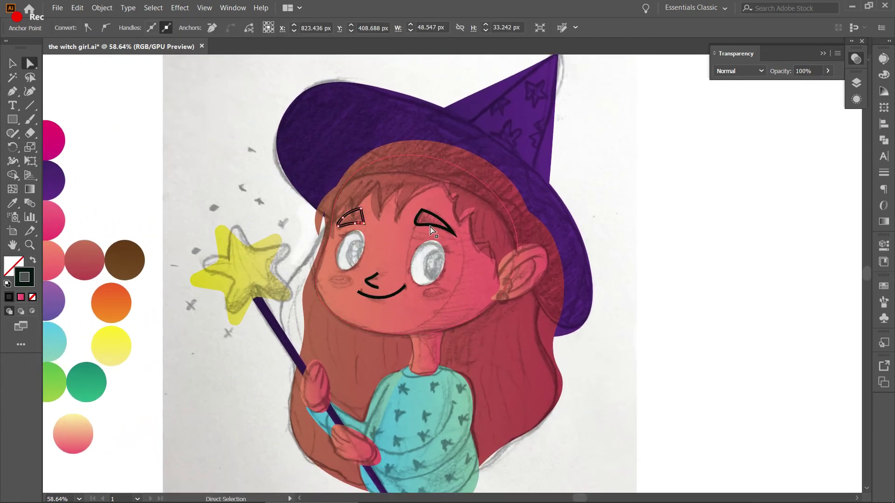
pyautogui.keyDown('shift'); pyautogui.click(434, 219); pyautogui.keyUp('shift')
pyautogui.press('i')
pyautogui.click(125, 261)
# - Colour the nose with the pink swatch and swap its fill and stroke
pyautogui.press('a')
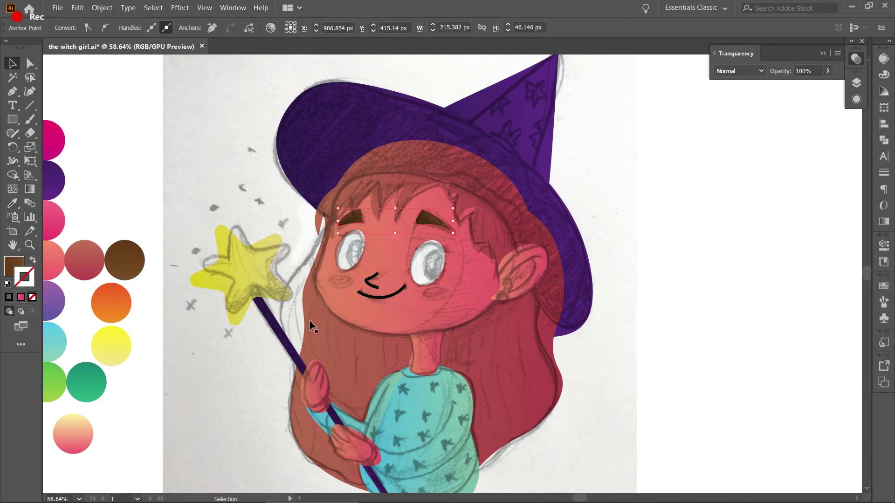
pyautogui.click(375, 284)
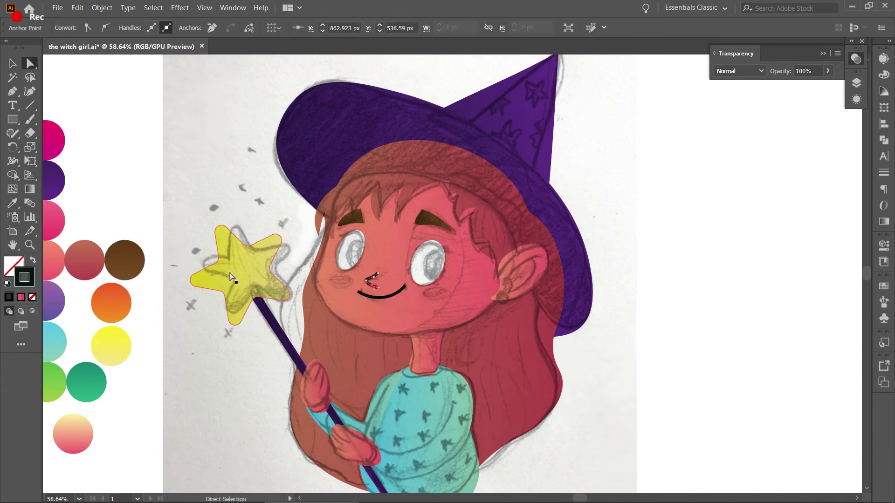
pyautogui.press('i')
pyautogui.click(57, 214)
pyautogui.click(33, 261)
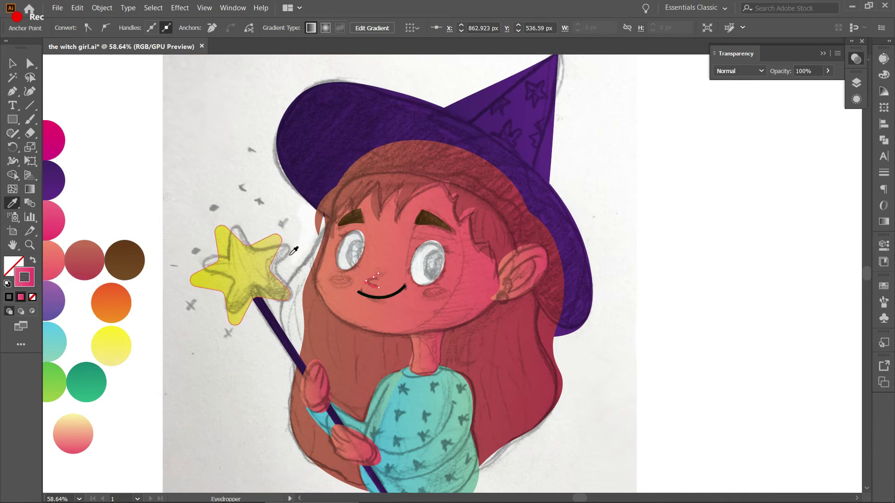
# - Give the nose a much thicker pink stroke
pyautogui.press('v')
pyautogui.press('a')
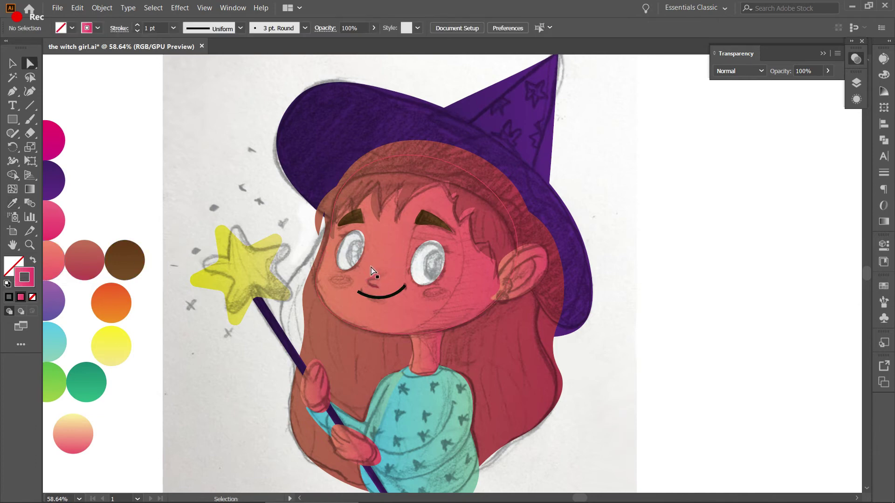
pyautogui.hotkey('shift', 'x')
pyautogui.click(375, 277)
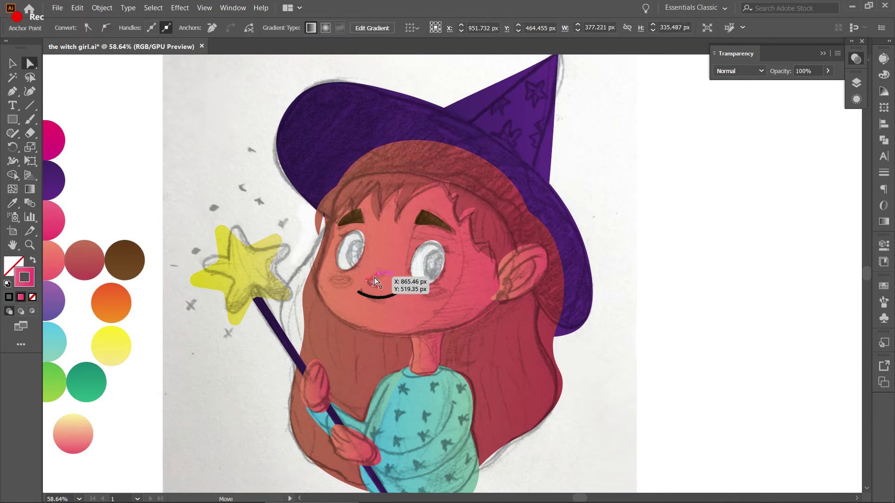
pyautogui.press('v')
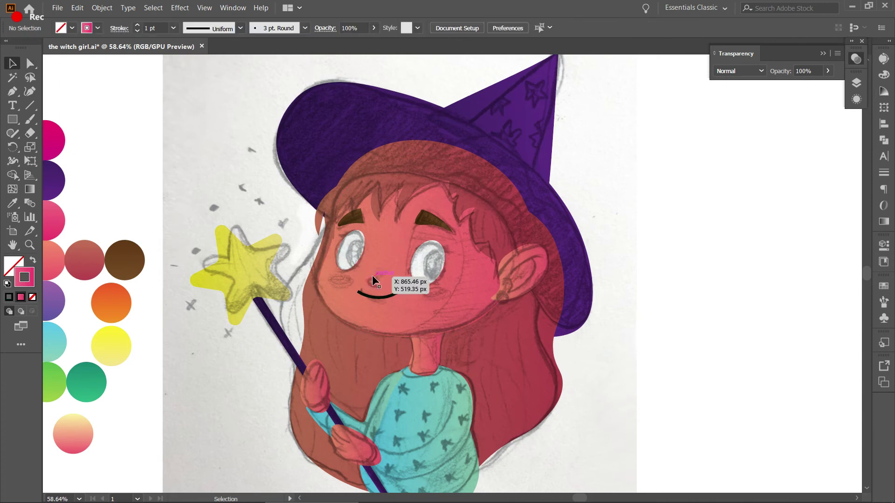
pyautogui.moveTo(373, 278); pyautogui.dragTo(374, 279)
pyautogui.click(139, 25)
pyautogui.click(139, 26)
pyautogui.click(139, 25)
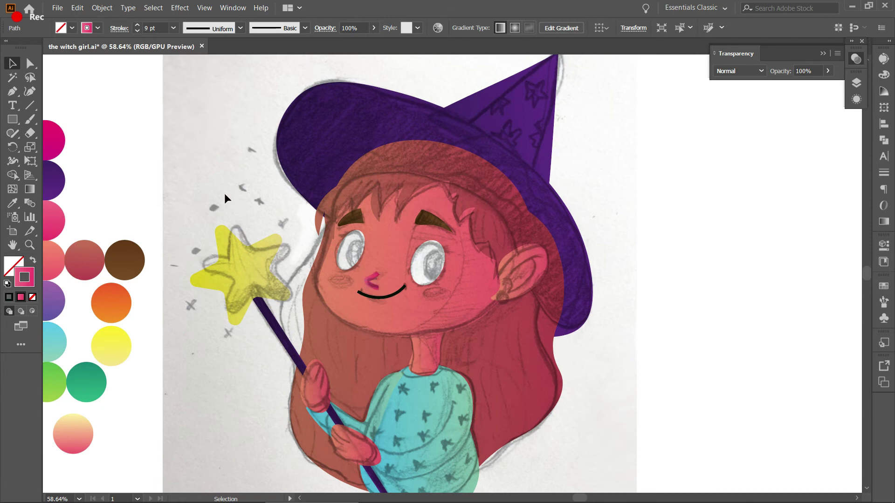
# - Make the smile a 6 pt magenta stroke with Width Profile 1
pyautogui.click(399, 302)
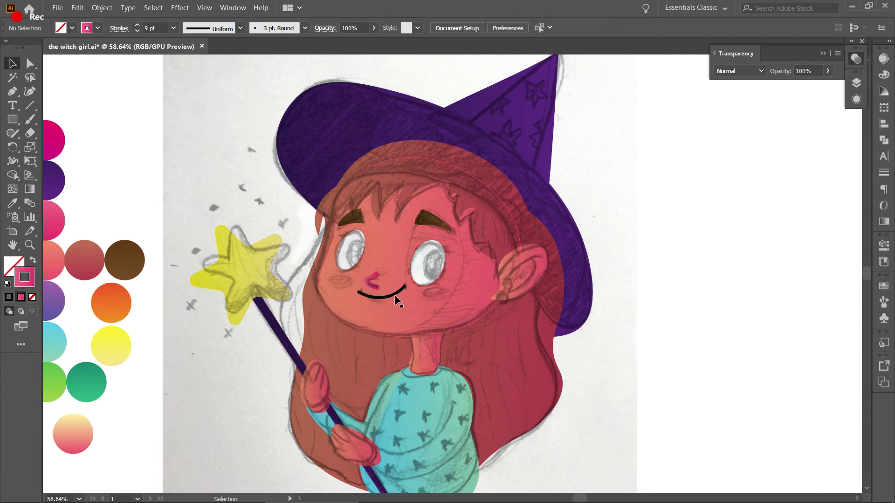
pyautogui.click(65, 136)
pyautogui.click(32, 261)
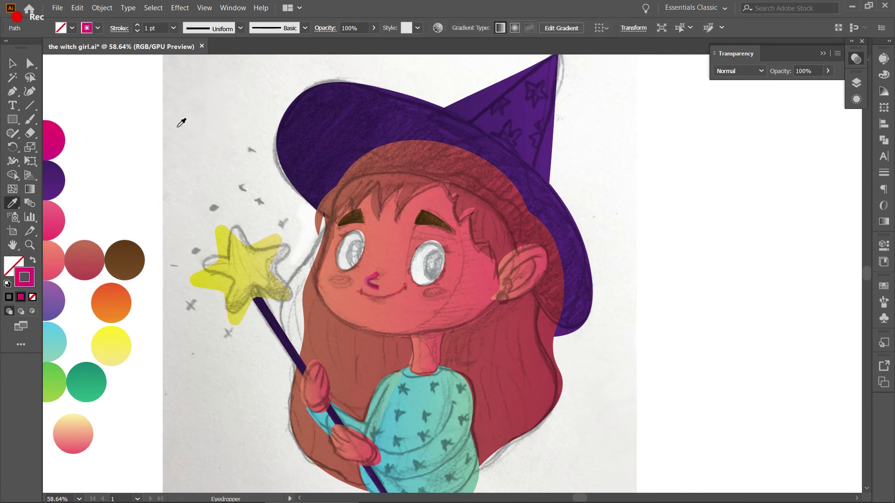
pyautogui.click(137, 25)
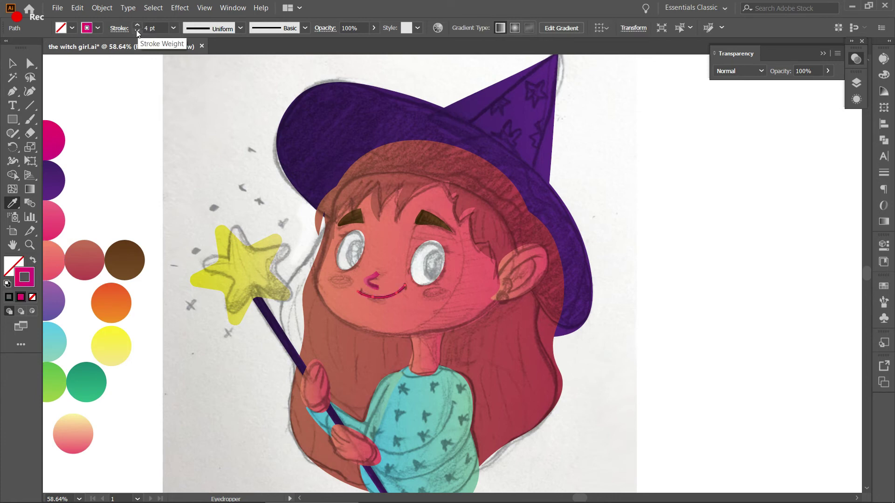
pyautogui.click(137, 26)
pyautogui.click(210, 28)
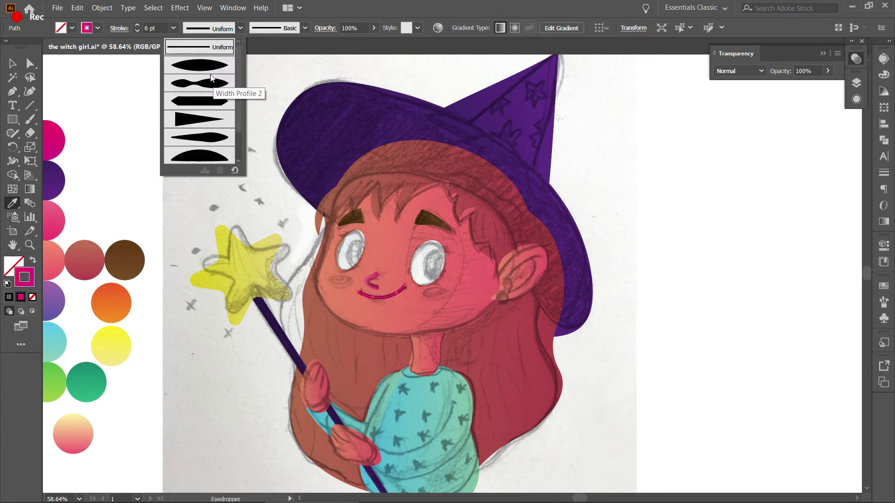
pyautogui.click(216, 63)
pyautogui.press('v')
pyautogui.click(139, 124)
pyautogui.scroll(-2, 501, 258)
pyautogui.hscroll(-2, 581, 240)
# - Recentre the illustration, then choose Object > Unlock All
pyautogui.press('space')
pyautogui.moveTo(611, 196); pyautogui.dragTo(619, 208)
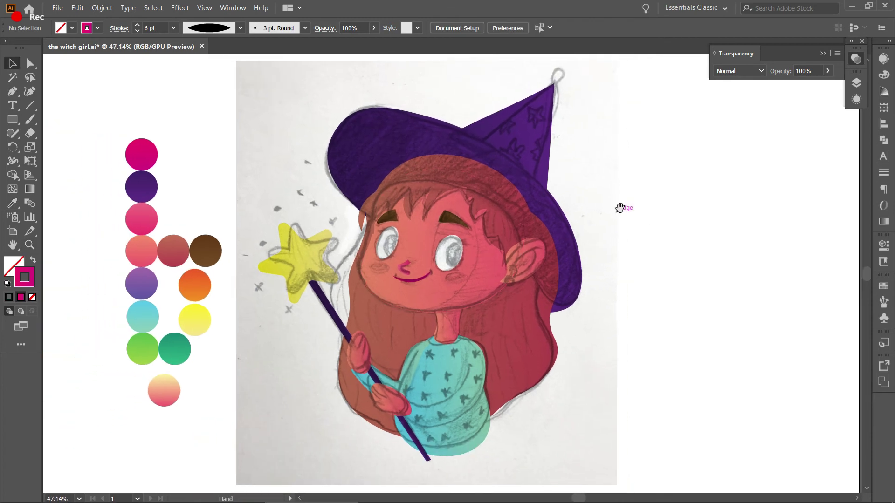
pyautogui.scroll(1, 617, 207)
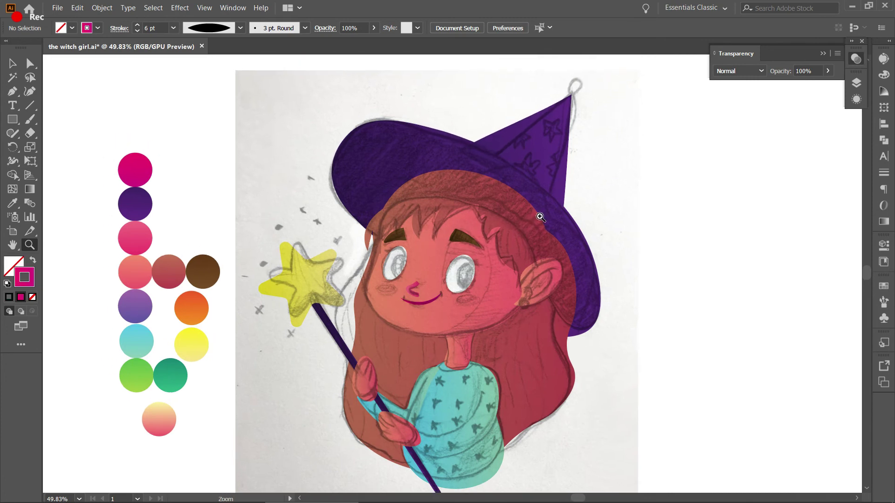
pyautogui.scroll(2, 623, 186)
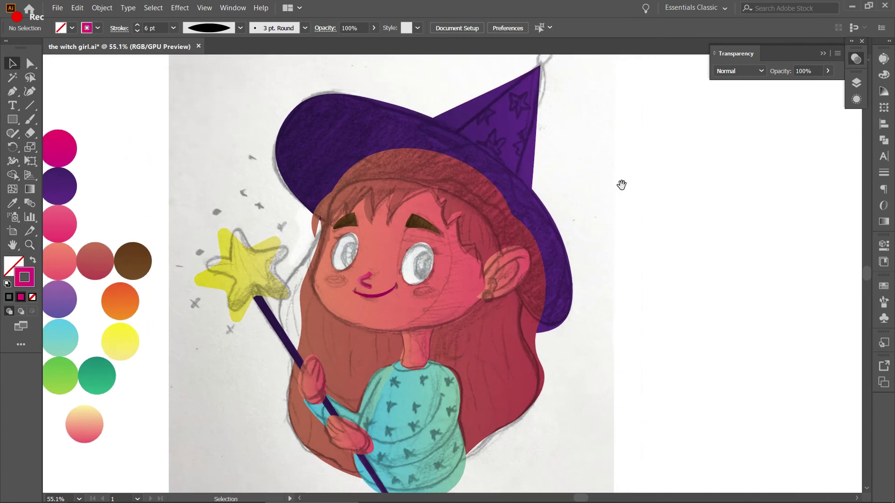
pyautogui.moveTo(622, 186); pyautogui.dragTo(639, 167)
pyautogui.click(101, 8)
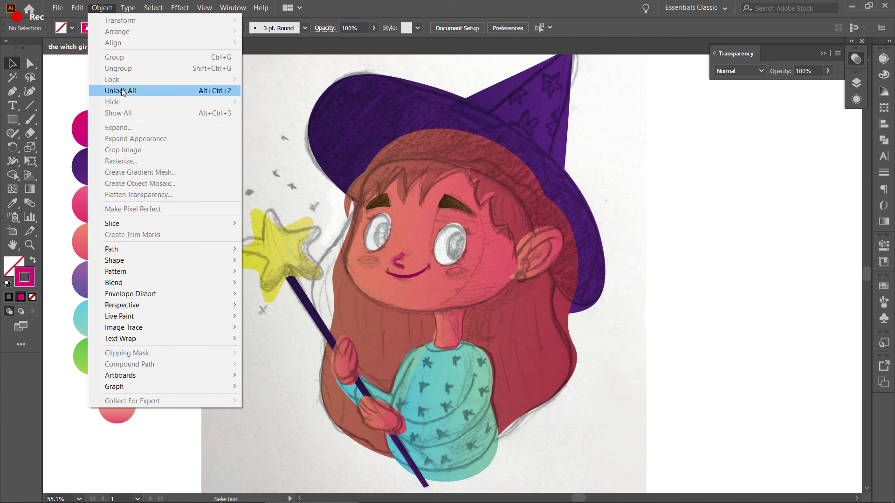
pyautogui.click(255, 80)
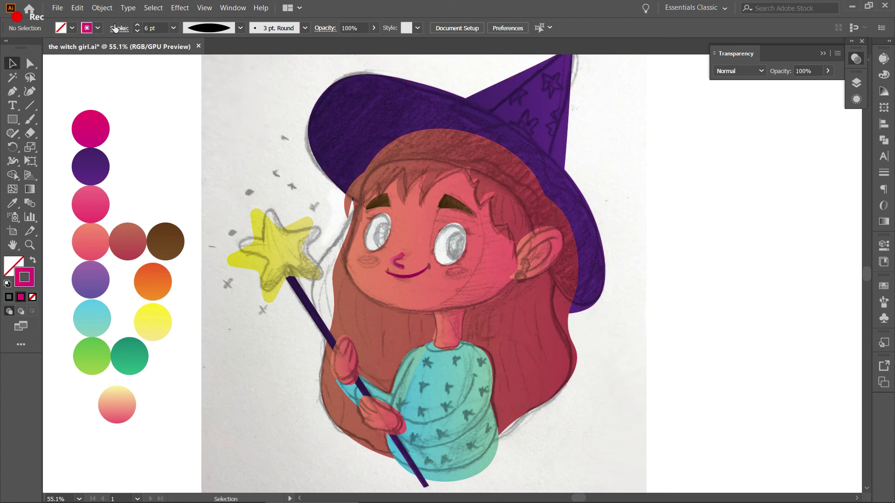
pyautogui.click(102, 8)
# - Unlock all objects and drag the sketch photo off to the right of the artboard
pyautogui.click(113, 90)
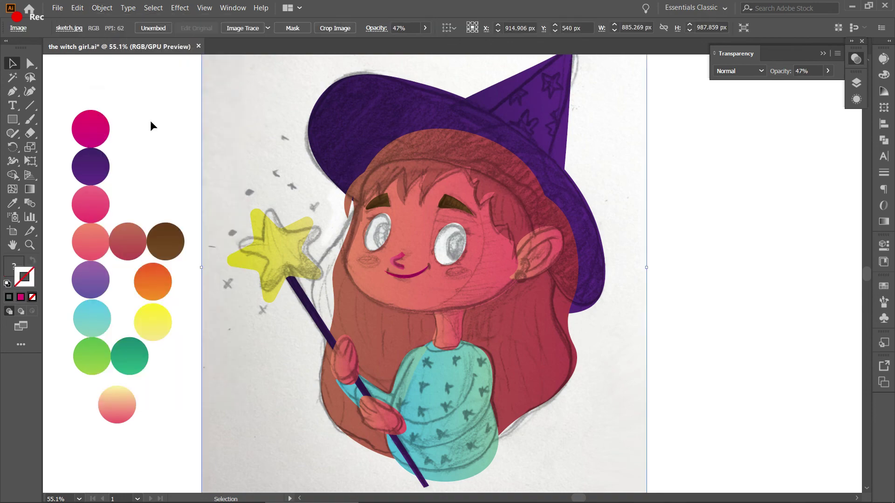
pyautogui.moveTo(220, 156); pyautogui.dragTo(703, 208)
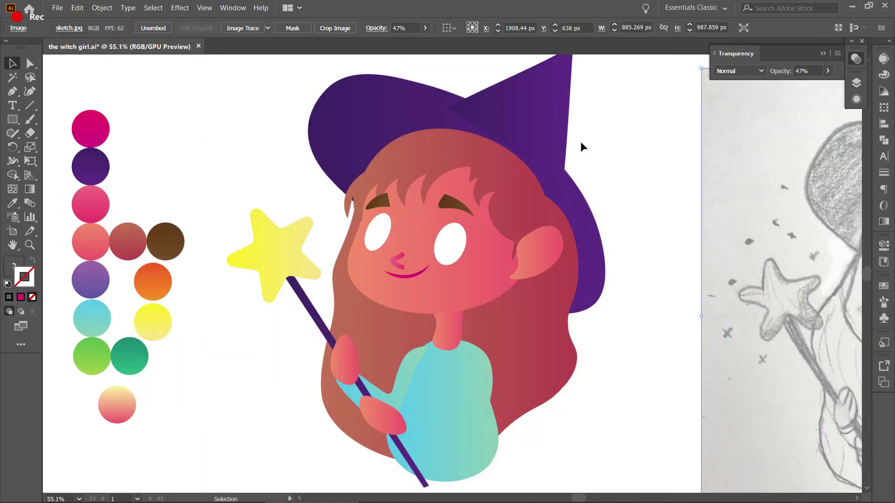
pyautogui.press('z')
pyautogui.keyDown('alt'); pyautogui.click(575, 272); pyautogui.keyUp('alt')
pyautogui.scroll(-2, 575, 271)
pyautogui.scroll(2, 600, 294)
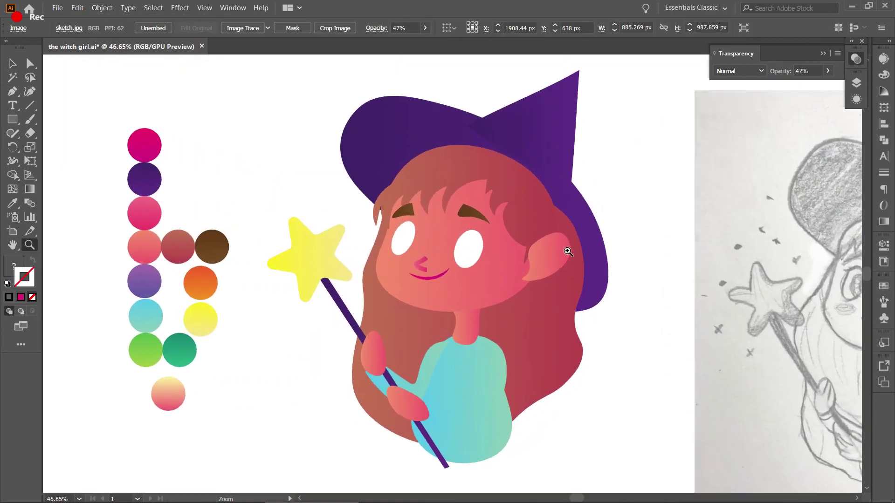
pyautogui.scroll(1, 567, 249)
pyautogui.moveTo(586, 244); pyautogui.dragTo(548, 245)
# - Select the hat tip to inspect its anchor points, then select the hat brim
pyautogui.press('v')
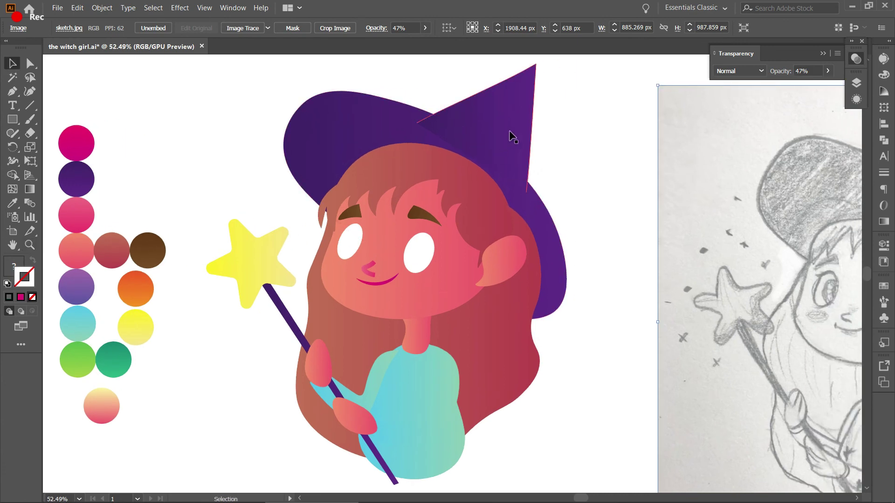
pyautogui.click(499, 113)
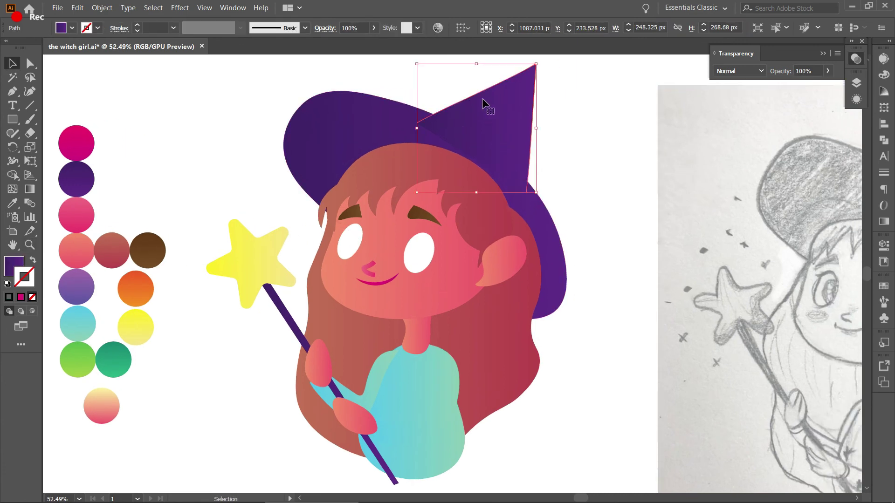
pyautogui.press('ctrl')
pyautogui.click(562, 134)
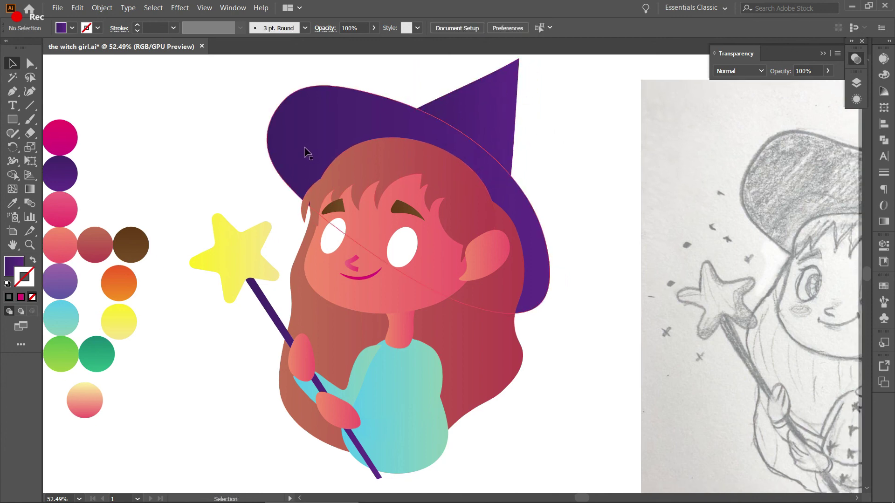
pyautogui.click(305, 153)
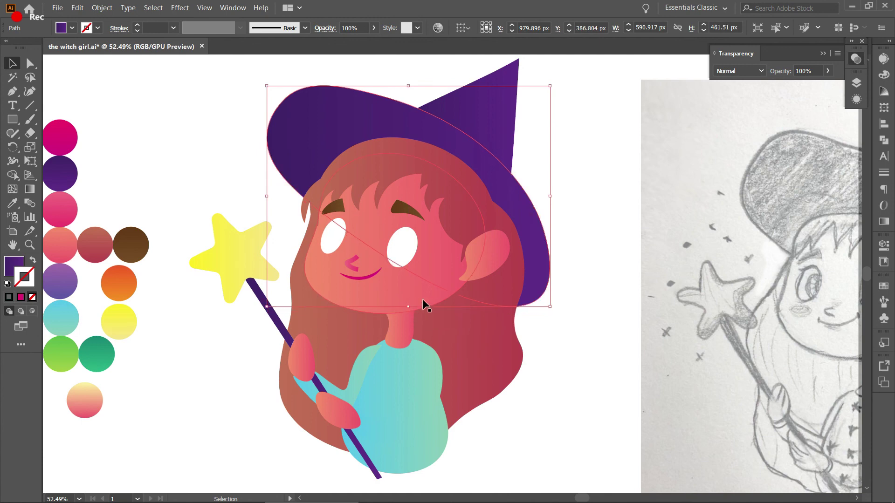